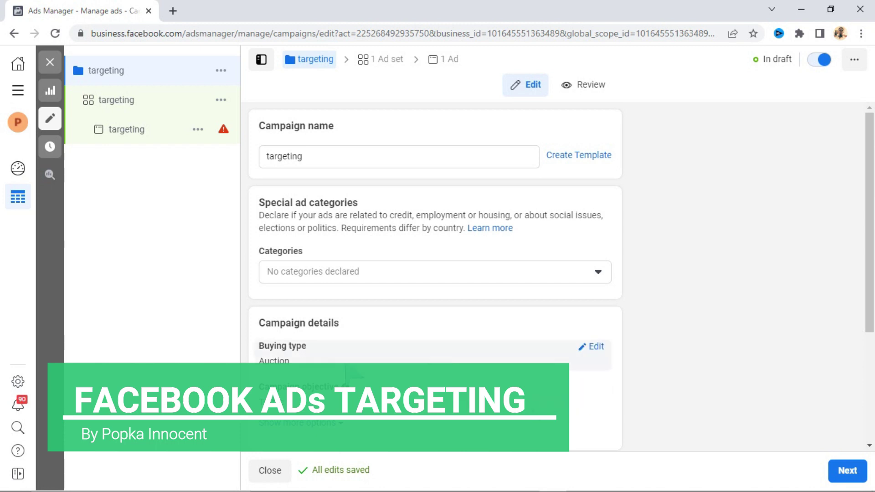
# Step: Look through the three levels of the targeting campaign: campaign, ad set and ad
pyautogui.click(123, 103)
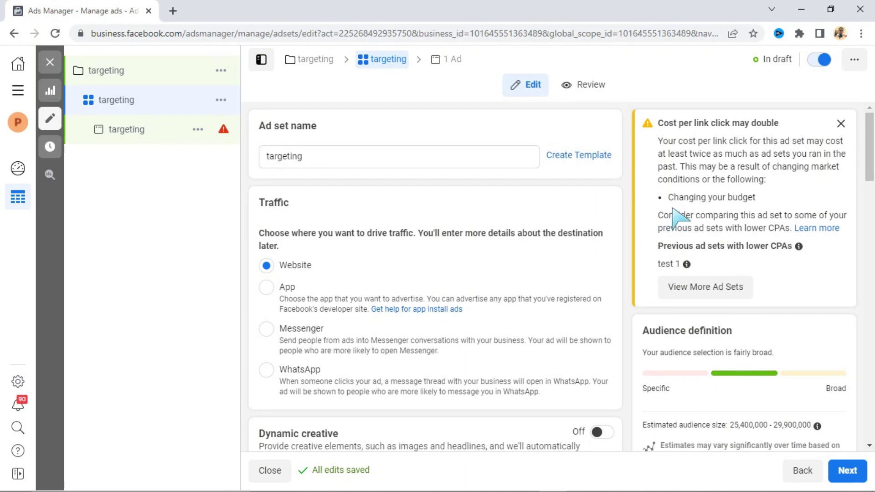
pyautogui.click(305, 61)
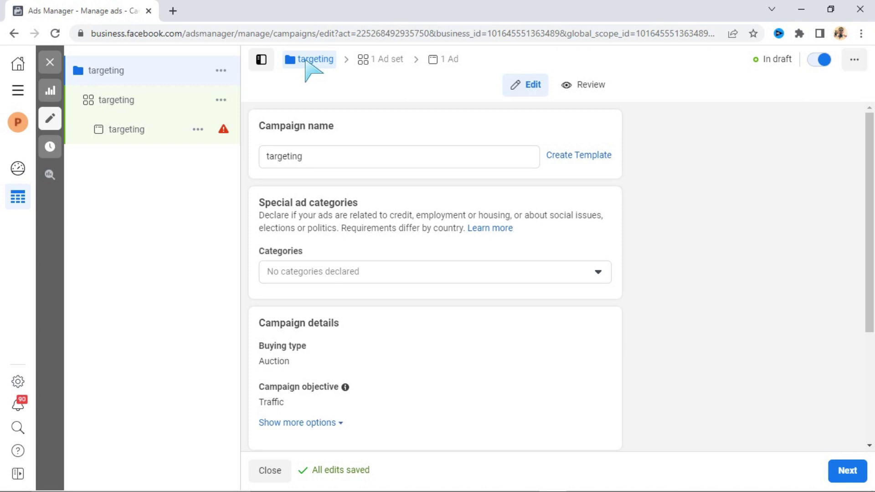
pyautogui.click(392, 60)
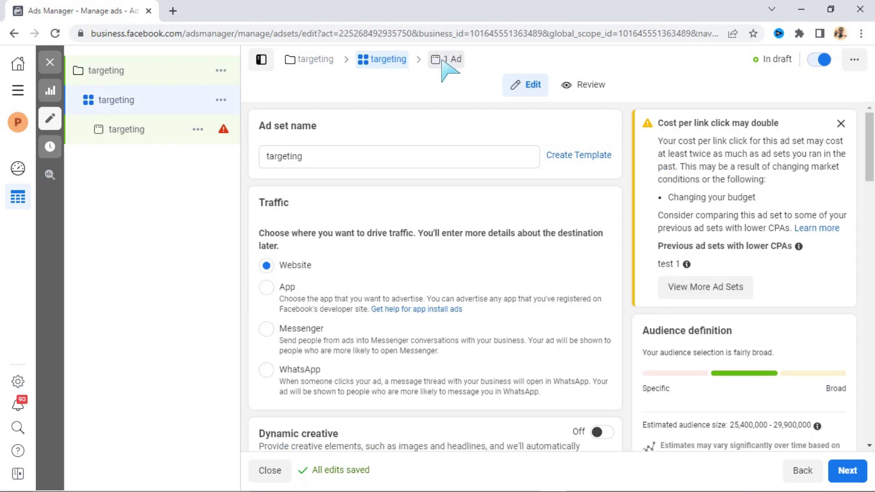
pyautogui.click(440, 60)
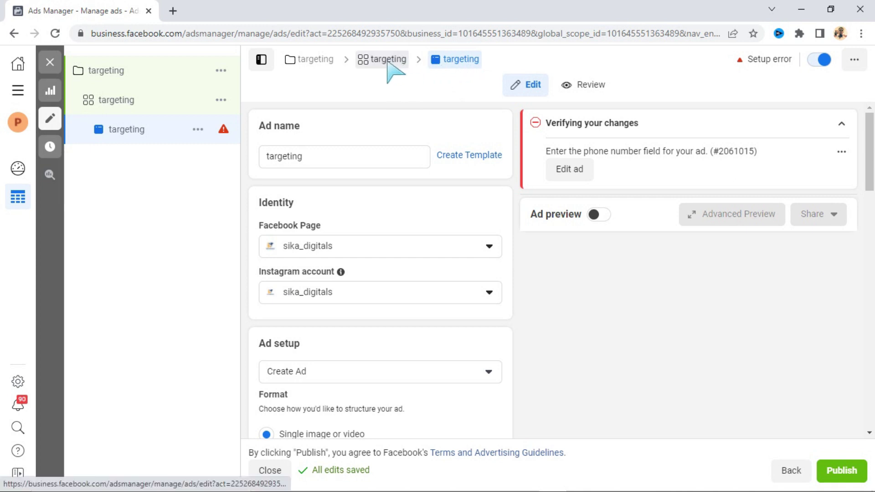
pyautogui.click(313, 65)
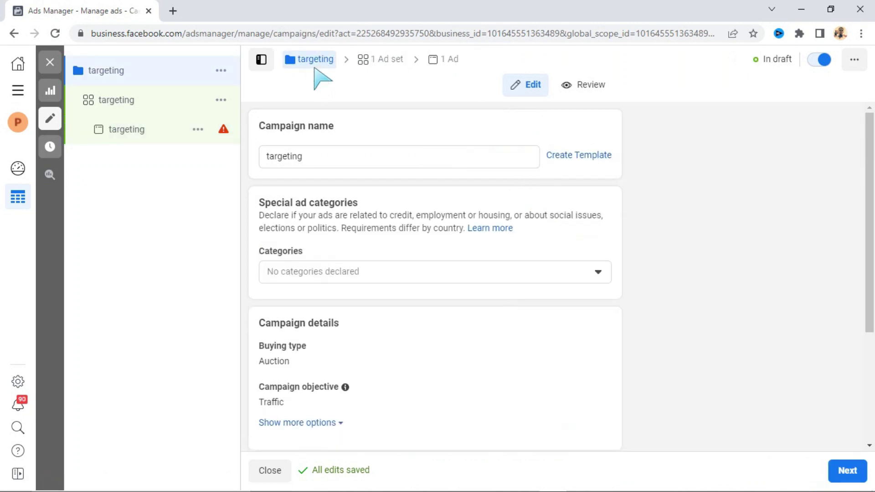
pyautogui.click(388, 60)
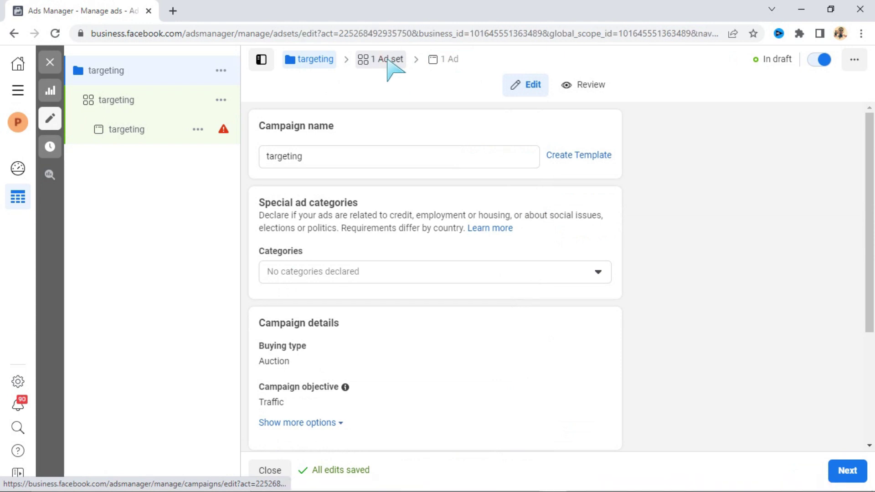
# Step: Review the campaign-level settings down to campaign budget optimisation, and continue to the ad set
pyautogui.click(312, 64)
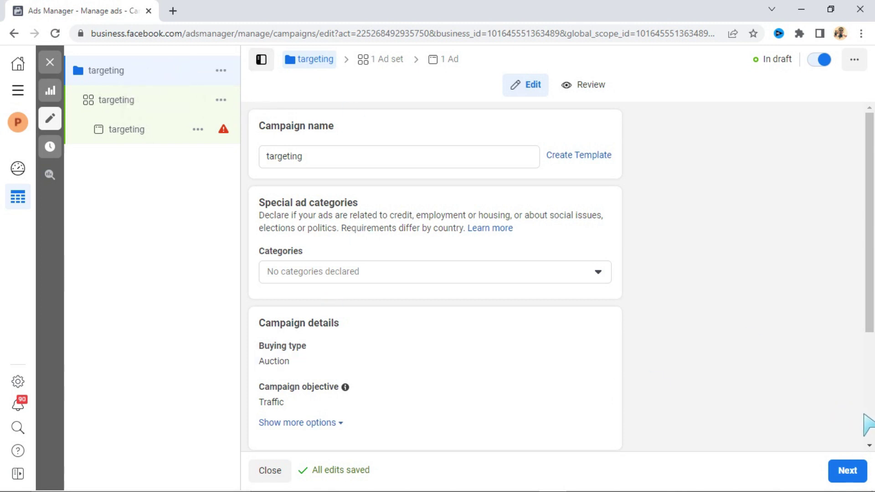
pyautogui.click(870, 444)
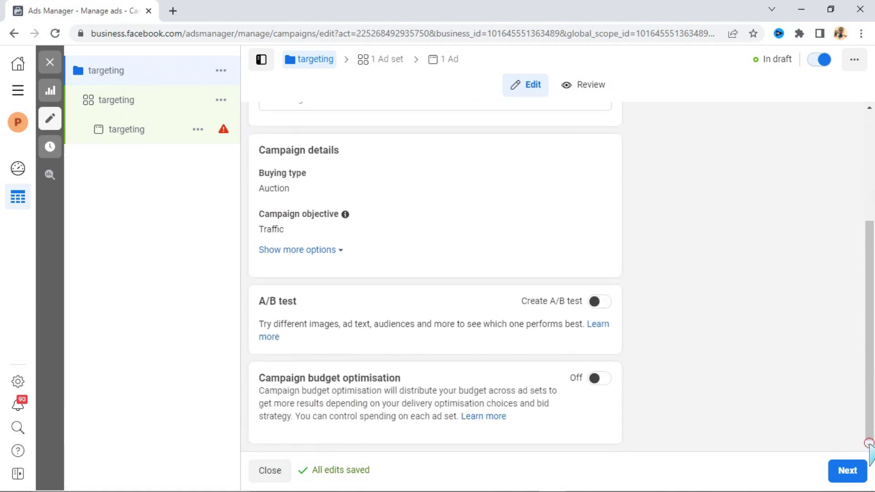
pyautogui.click(847, 471)
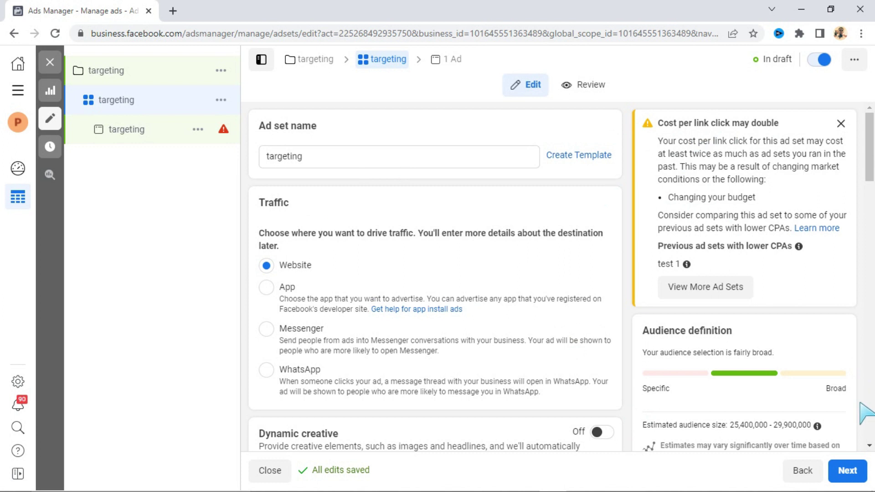
# Step: Skim the ad set's optimisation and budget settings, and return to its name and traffic destination options
pyautogui.click(869, 445)
pyautogui.click(868, 445)
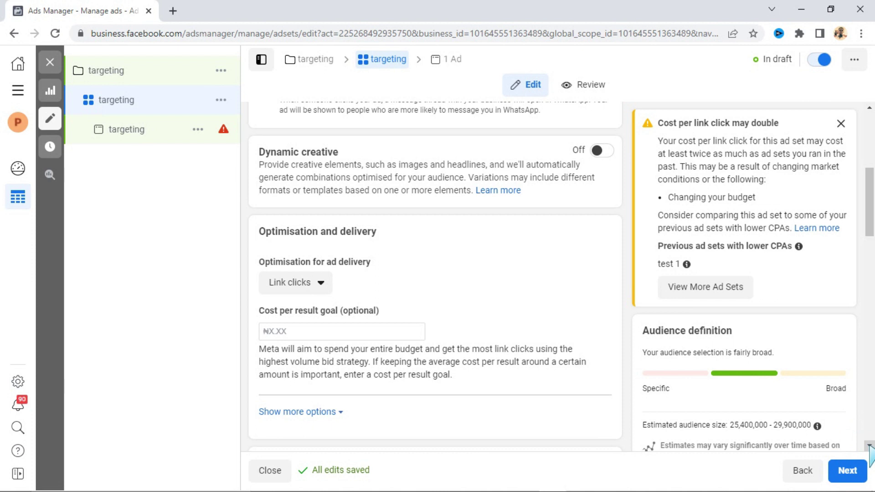
pyautogui.moveTo(869, 446); pyautogui.dragTo(869, 445)
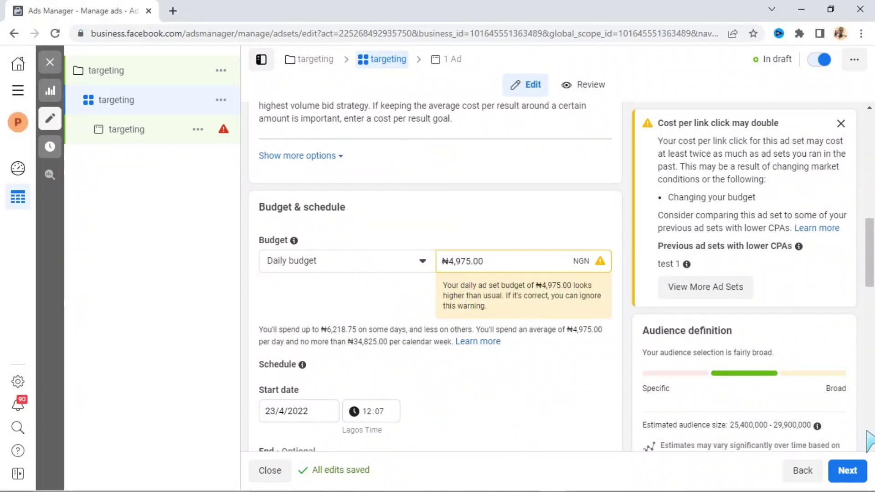
pyautogui.click(869, 109)
pyautogui.click(869, 108)
pyautogui.click(870, 147)
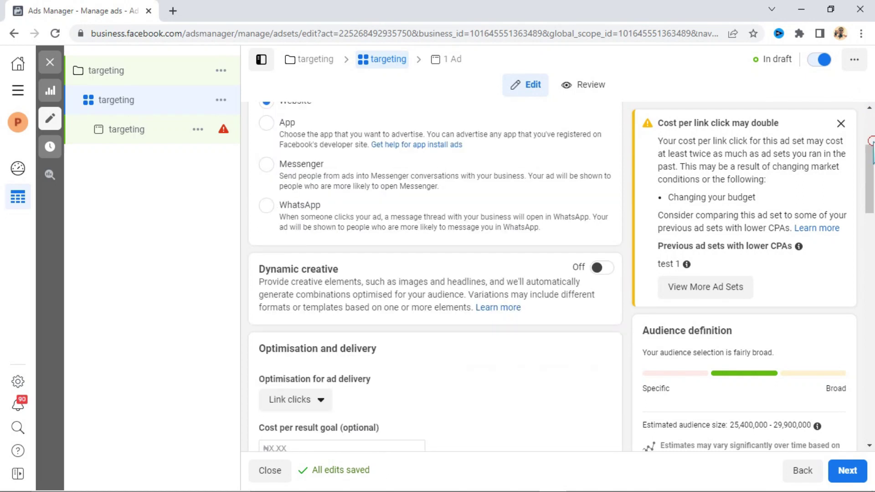
pyautogui.click(871, 141)
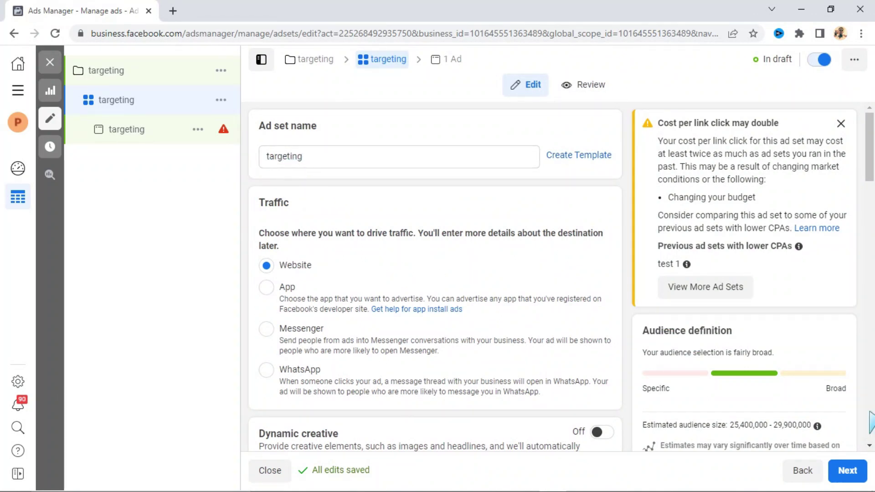
# Step: Examine the ad set's dynamic creative, optimisation and delivery, and budget and schedule settings down to the Audience section
pyautogui.click(869, 446)
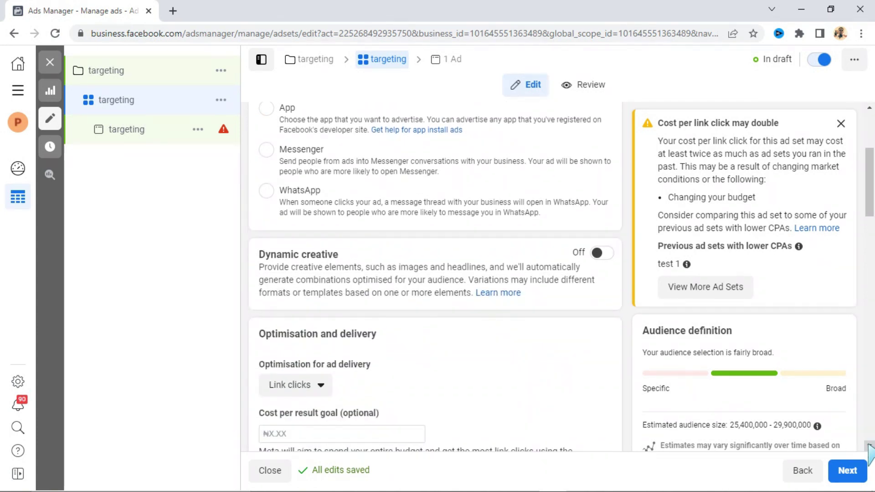
pyautogui.click(868, 446)
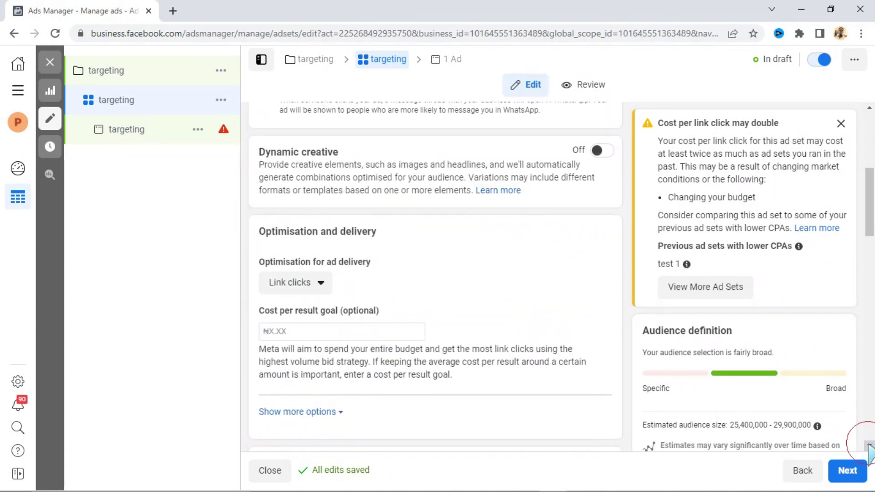
pyautogui.click(869, 444)
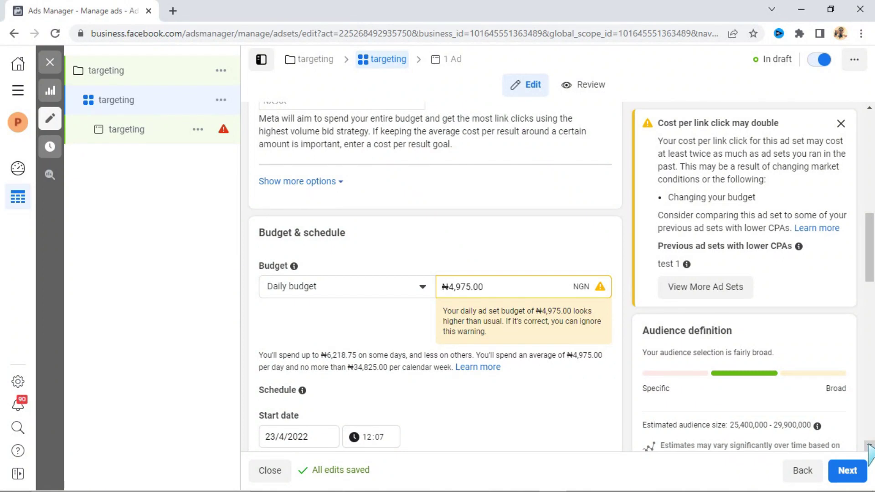
pyautogui.click(869, 445)
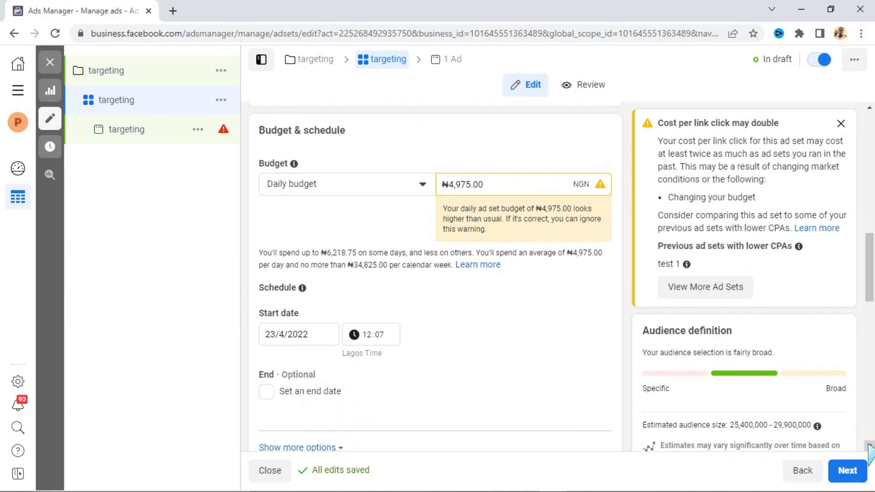
pyautogui.click(869, 448)
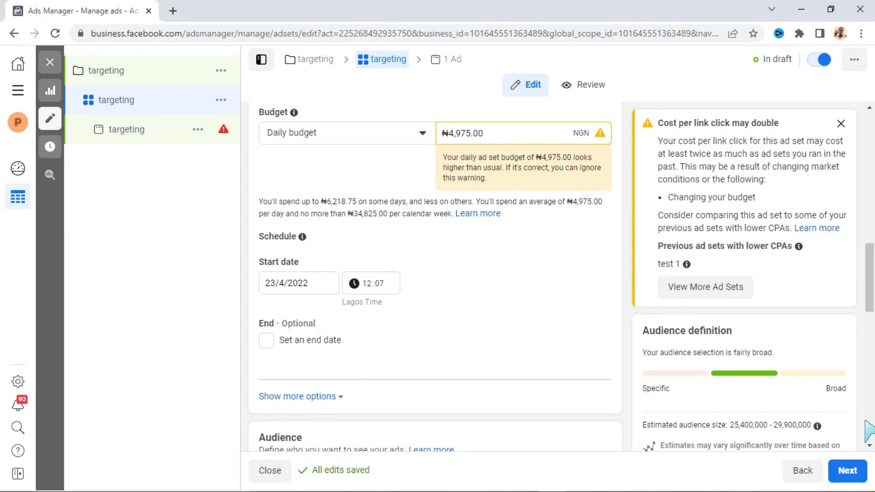
pyautogui.click(868, 448)
pyautogui.click(869, 448)
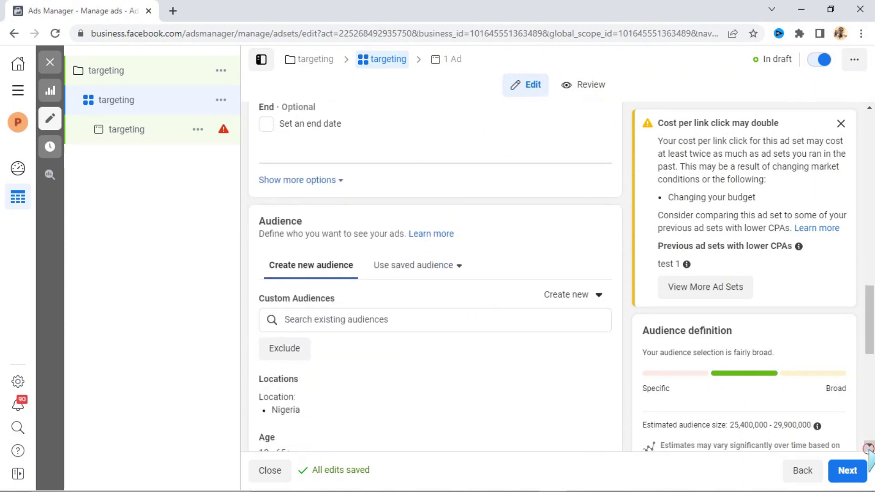
pyautogui.click(868, 447)
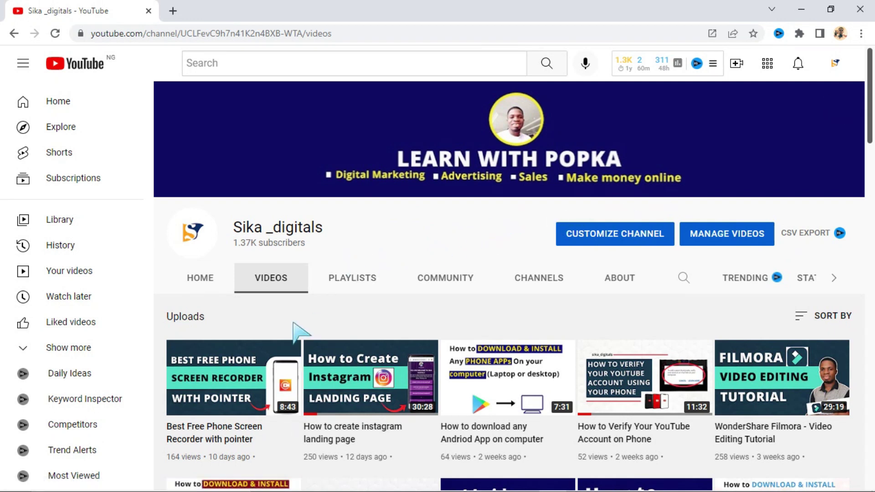
# Step: Browse the uploaded videos on the Sika _digitals YouTube channel for advertising tutorials, and return to the channel header
pyautogui.scroll(-3, 367, 324)
pyautogui.scroll(3, 365, 319)
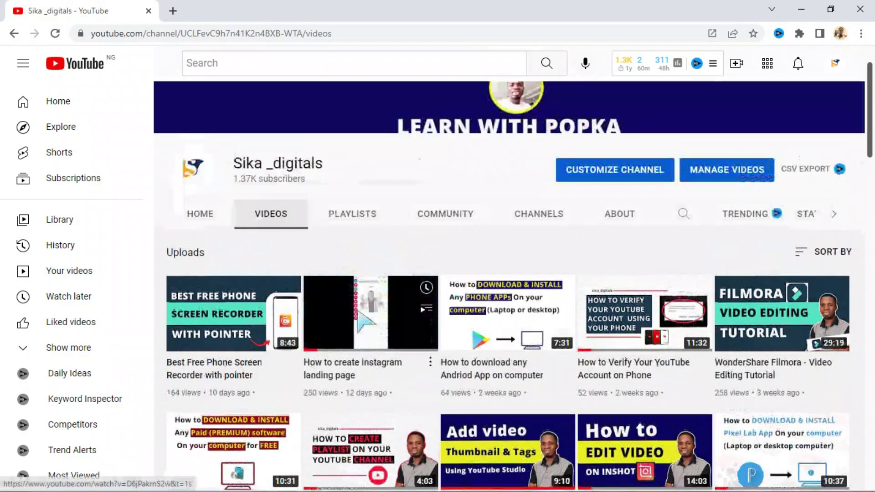
pyautogui.scroll(-6, 360, 319)
pyautogui.scroll(3, 337, 324)
pyautogui.scroll(2, 332, 319)
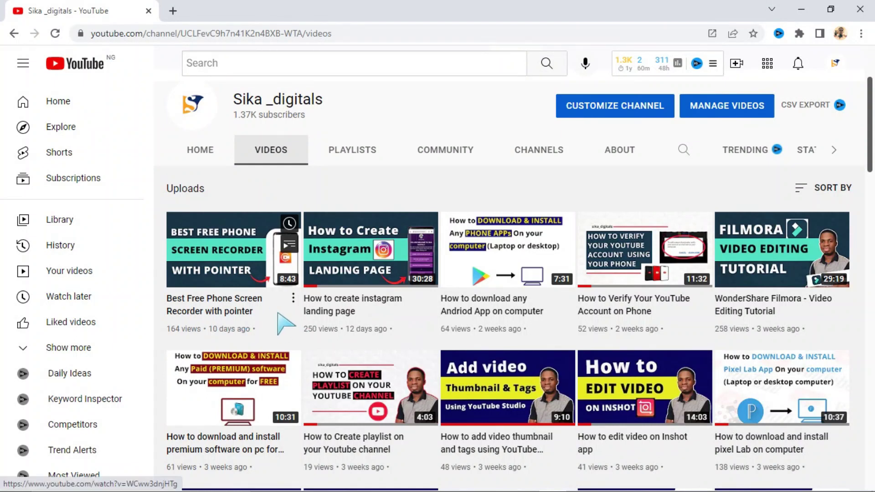
pyautogui.scroll(-3, 282, 323)
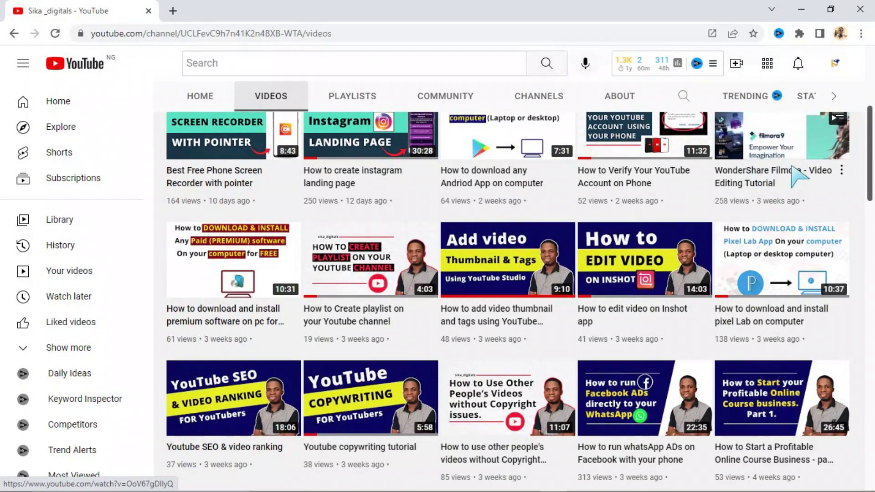
pyautogui.scroll(-4, 269, 322)
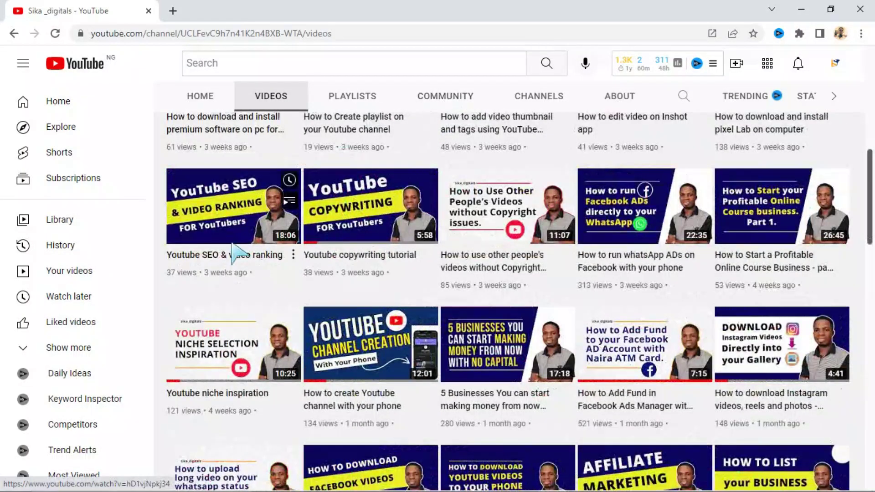
pyautogui.scroll(-4, 355, 226)
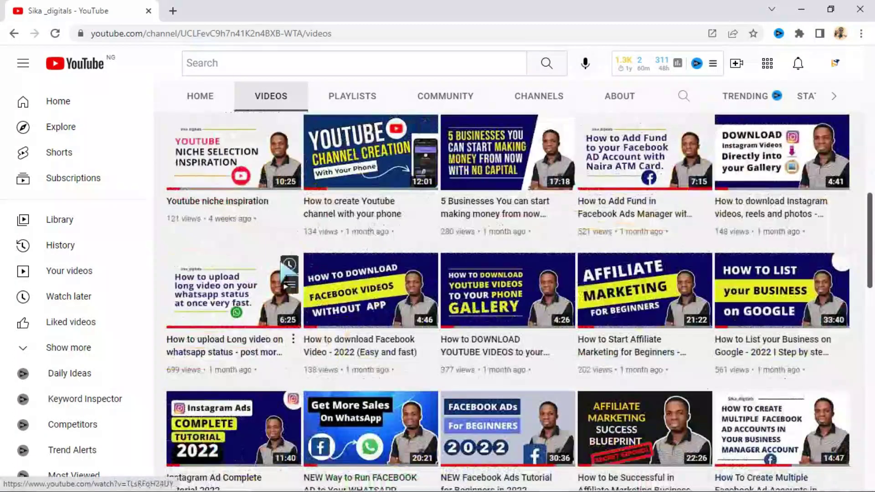
pyautogui.scroll(-3, 303, 273)
pyautogui.scroll(-3, 315, 257)
pyautogui.moveTo(334, 233)
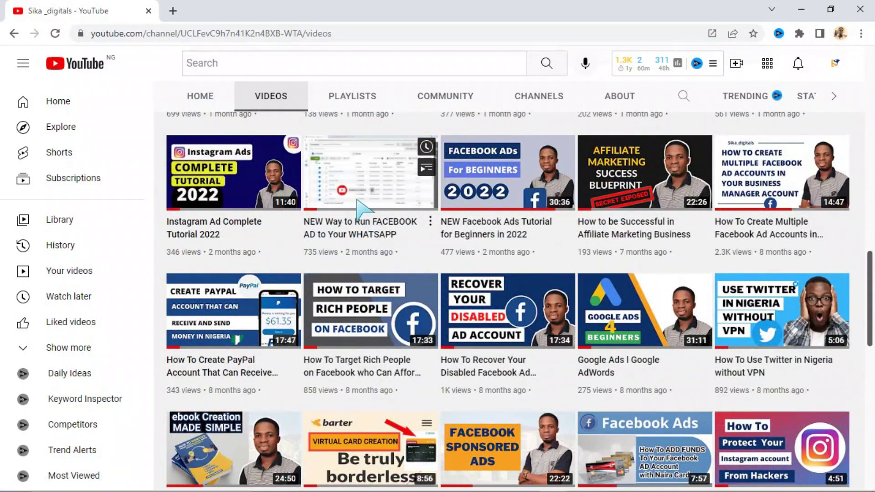
pyautogui.moveTo(391, 296)
pyautogui.moveTo(626, 189)
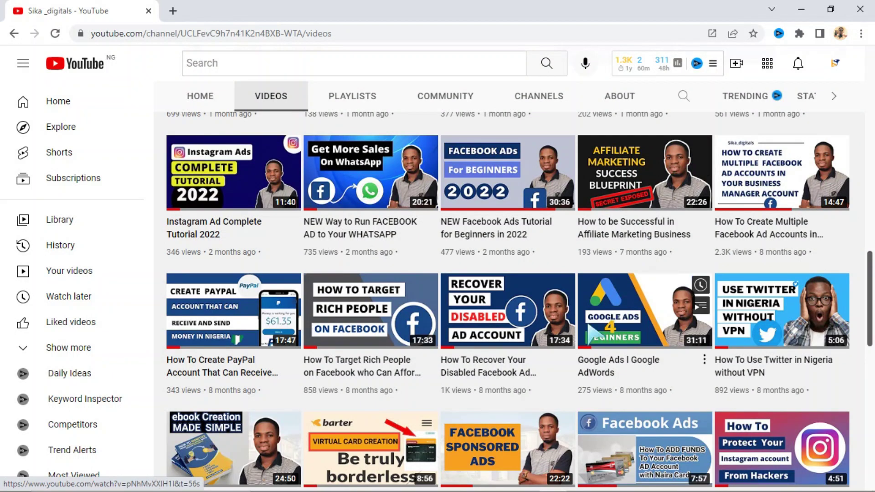
pyautogui.scroll(-3, 543, 356)
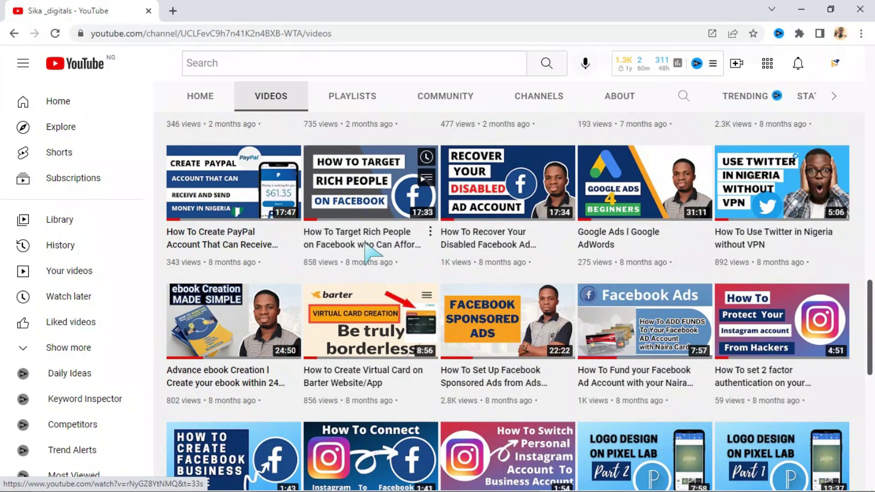
pyautogui.scroll(-3, 255, 281)
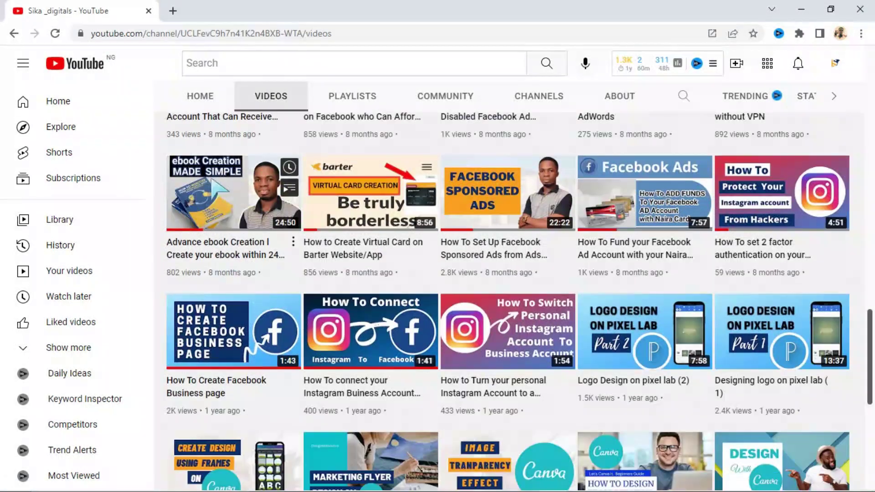
pyautogui.scroll(15, 474, 262)
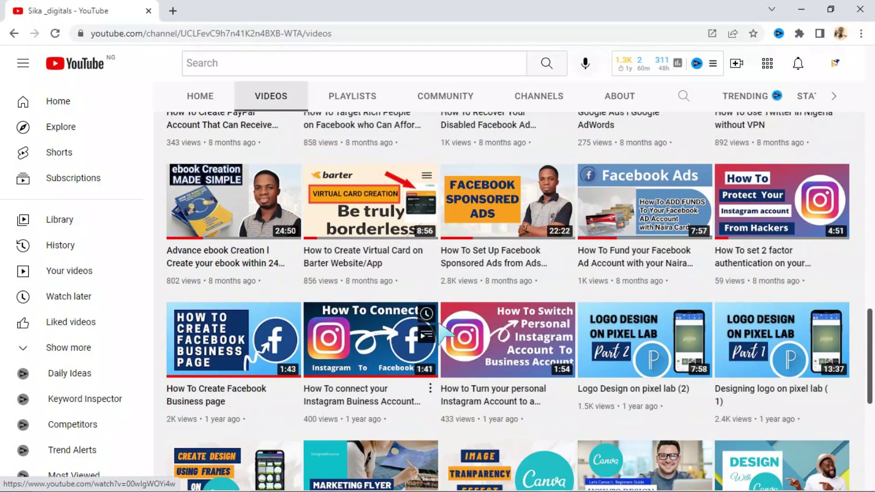
pyautogui.scroll(5, 378, 255)
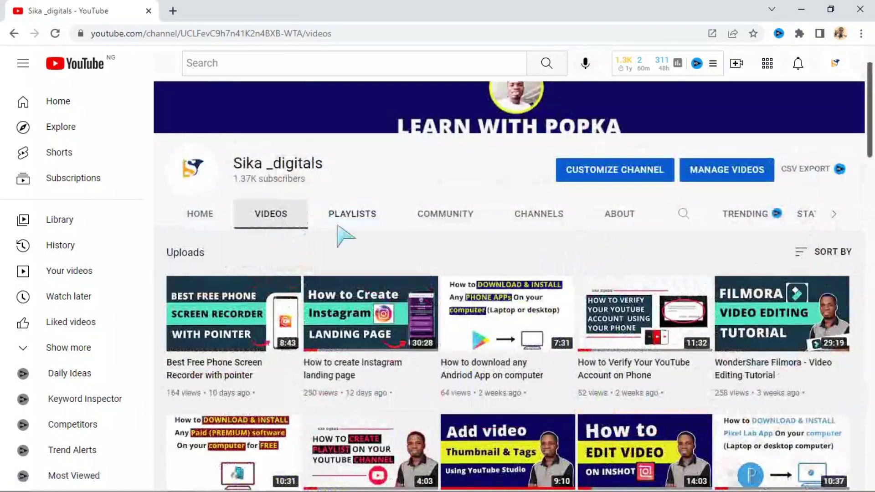
pyautogui.scroll(2, 342, 192)
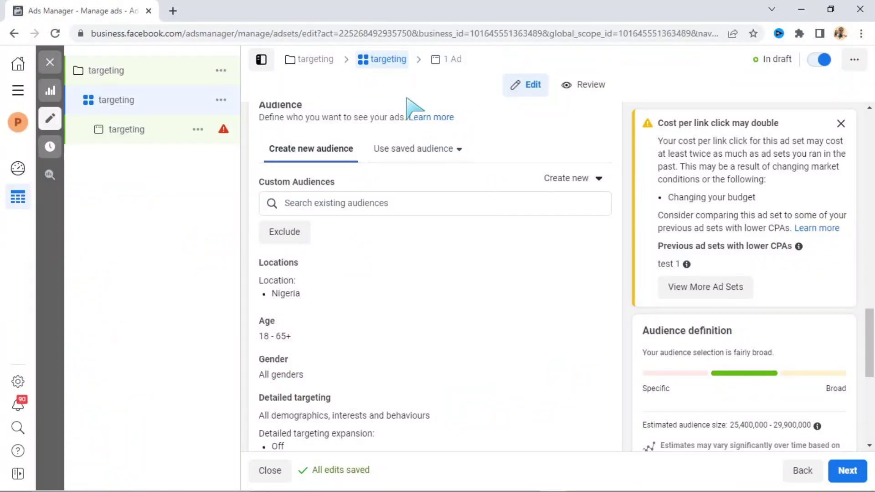
# Step: Open the ad level of the targeting campaign in Ads Manager and examine the format options under Ad setup
pyautogui.click(446, 59)
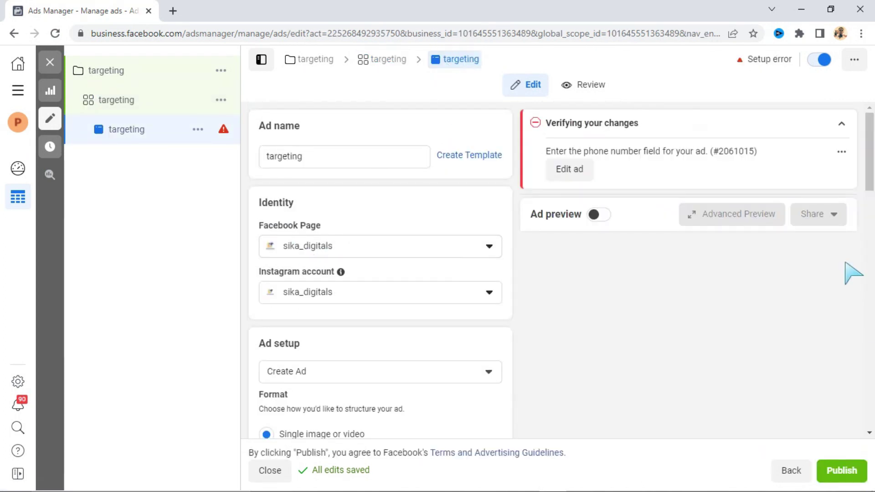
pyautogui.click(869, 433)
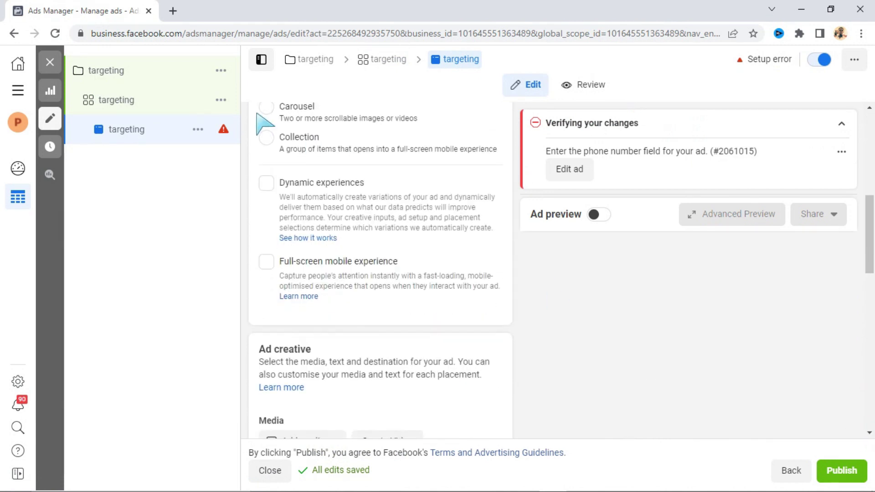
pyautogui.click(869, 108)
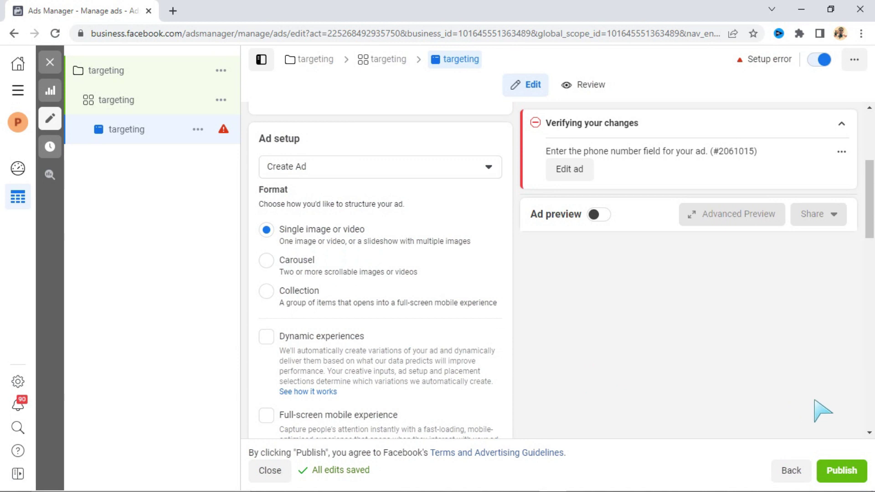
# Step: Examine the media, primary text, headline and description fields in the ad's creative section
pyautogui.click(869, 434)
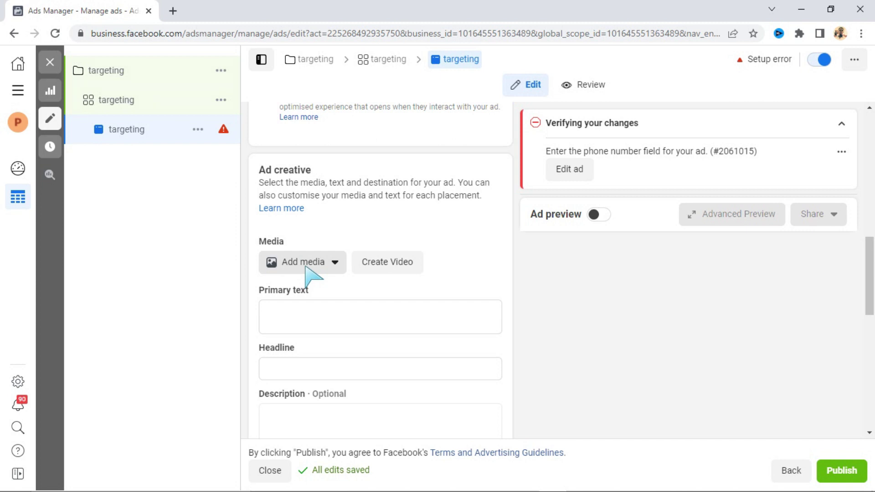
pyautogui.click(378, 264)
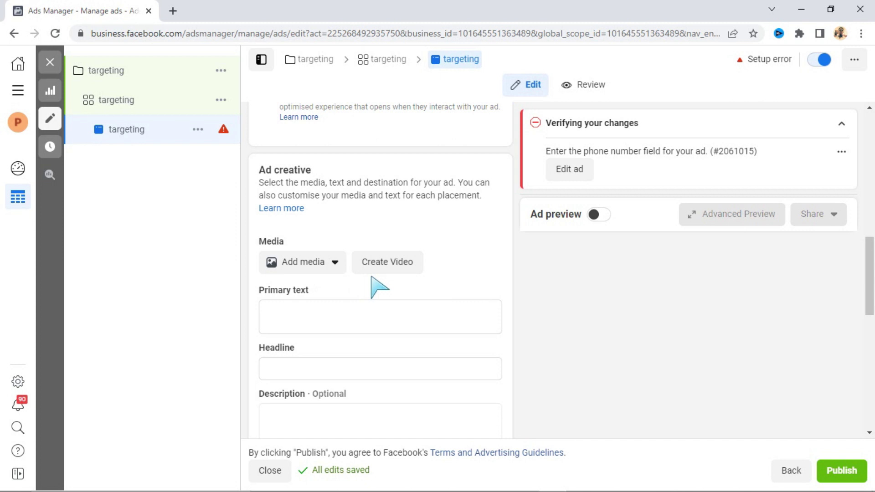
pyautogui.moveTo(313, 294); pyautogui.dragTo(381, 116)
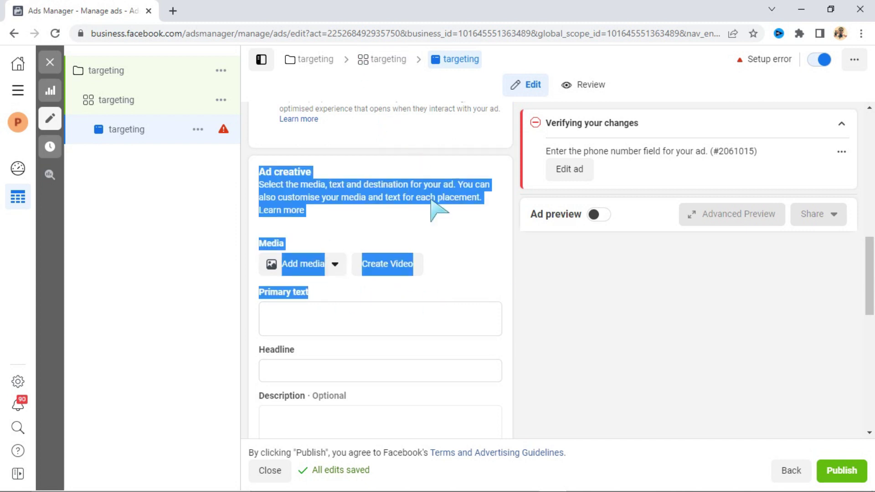
pyautogui.click(443, 264)
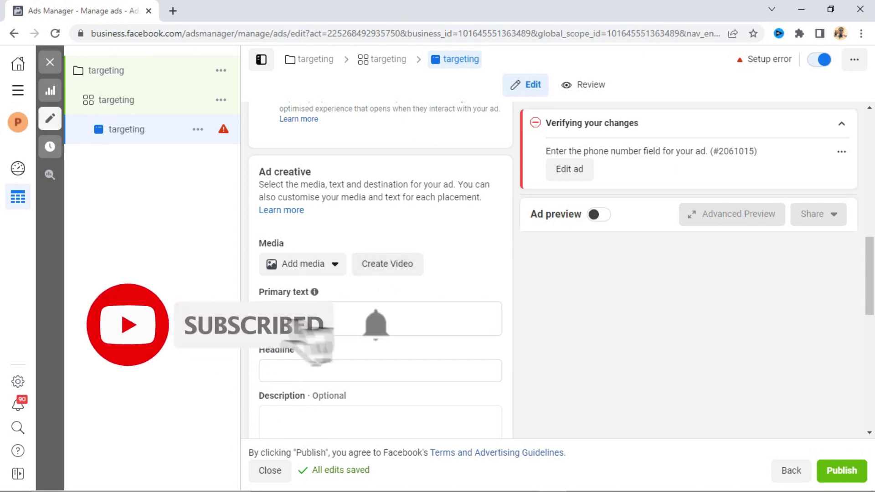
# Step: Return to the targeting ad set and set its daily budget to ₦1,000
pyautogui.click(385, 64)
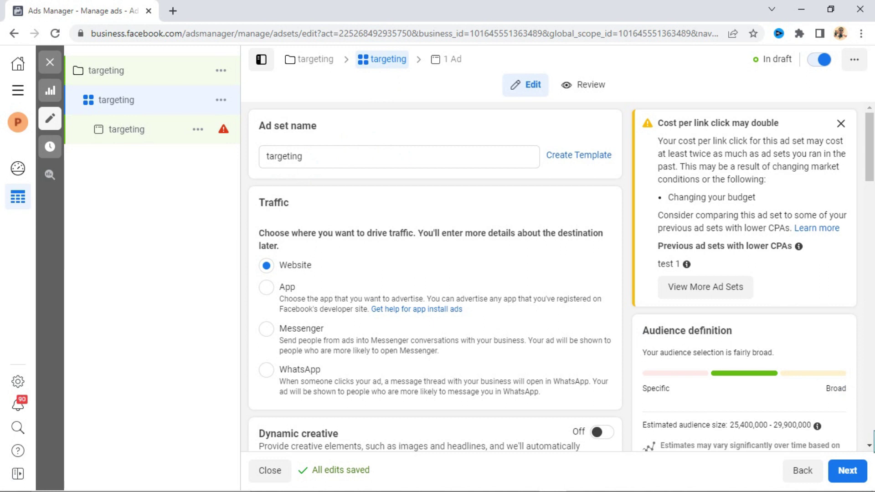
pyautogui.click(869, 445)
pyautogui.click(869, 444)
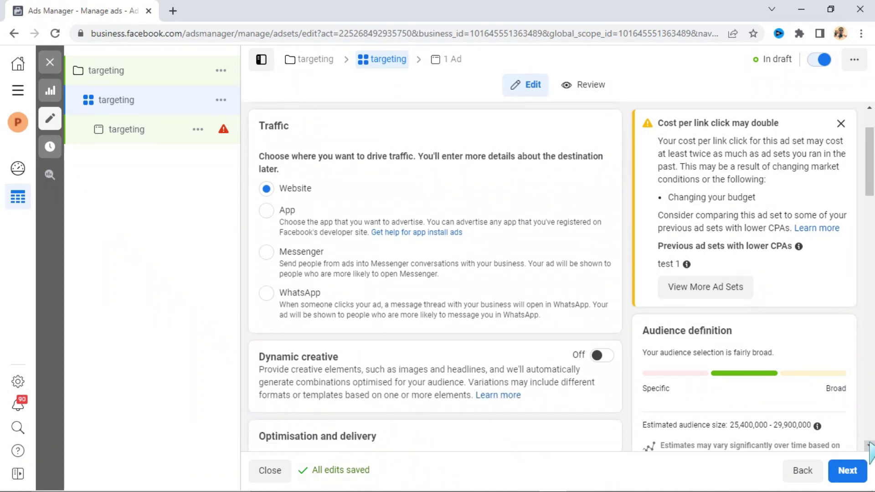
pyautogui.click(869, 444)
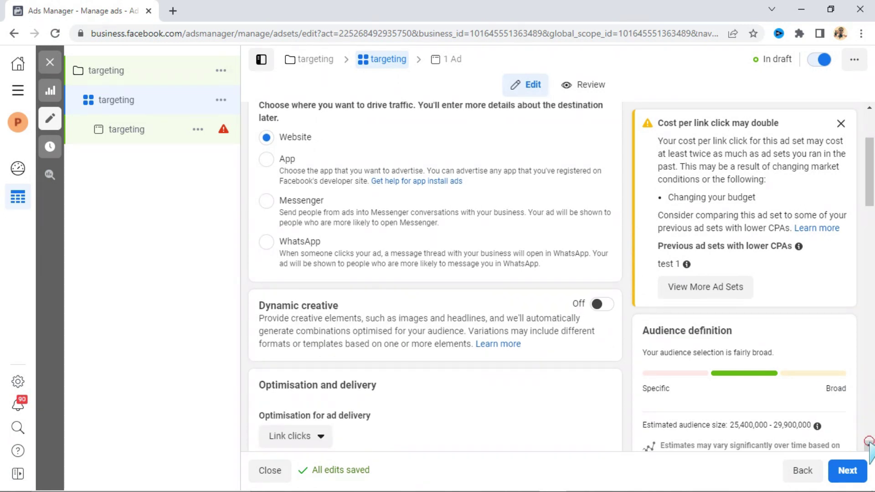
pyautogui.moveTo(869, 445); pyautogui.dragTo(869, 444)
pyautogui.click(869, 174)
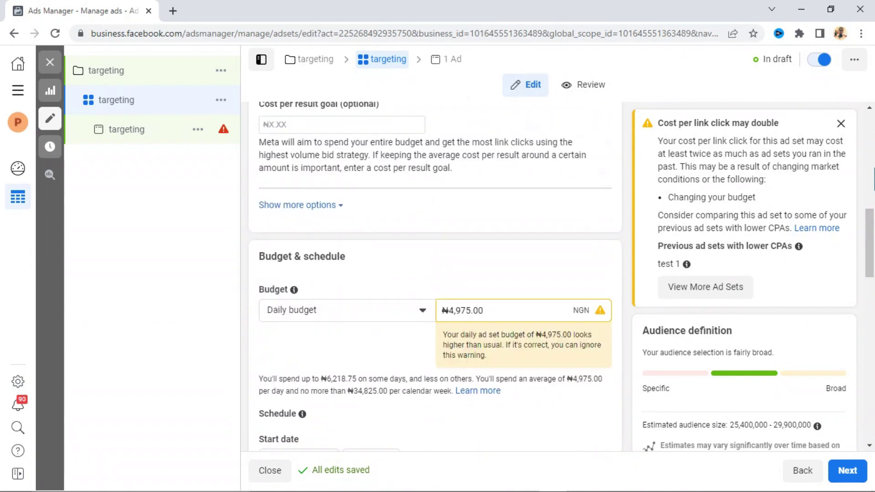
pyautogui.click(472, 311)
pyautogui.press('BackSpace')
pyautogui.press('BackSpace')
pyautogui.press('BackSpace')
pyautogui.press('BackSpace')
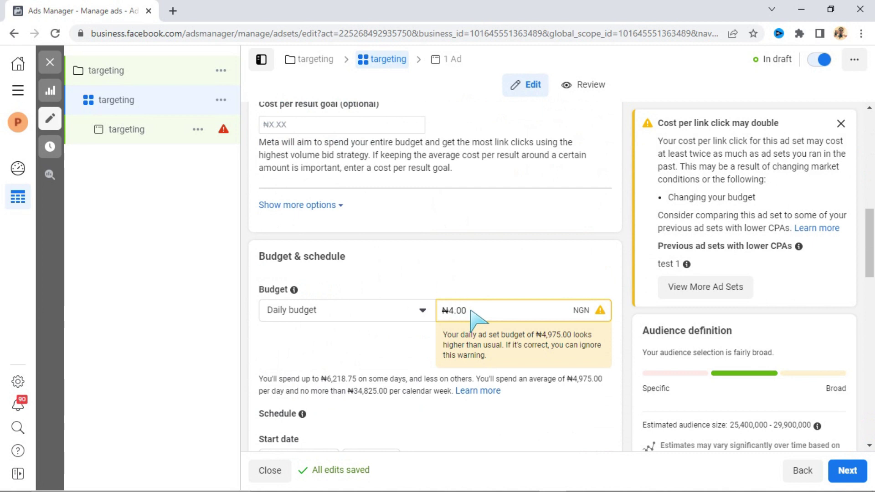
pyautogui.press('BackSpace')
pyautogui.write('10000')
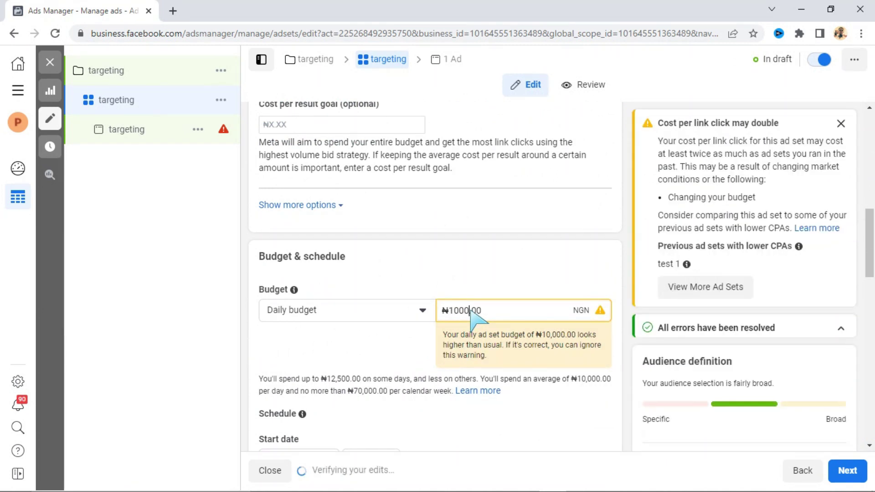
pyautogui.press('BackSpace')
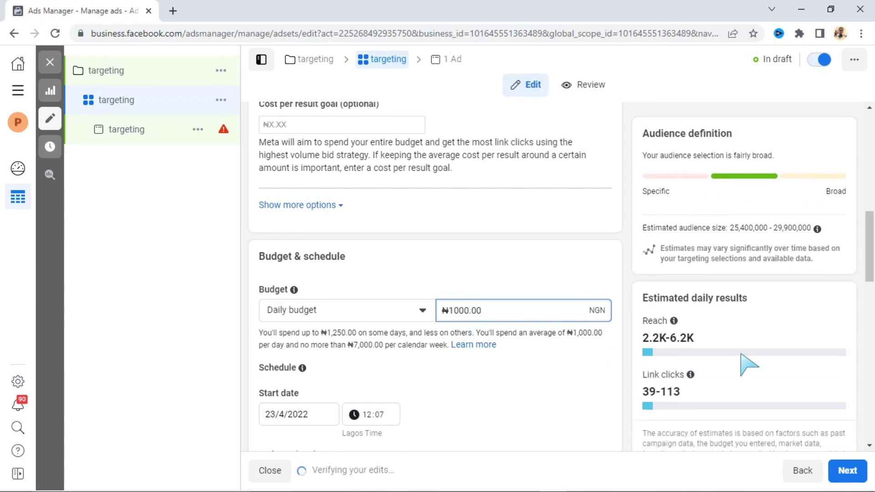
# Step: Edit the audience locations and replace Nigeria with the city of Lagos, Lagos State
pyautogui.click(869, 445)
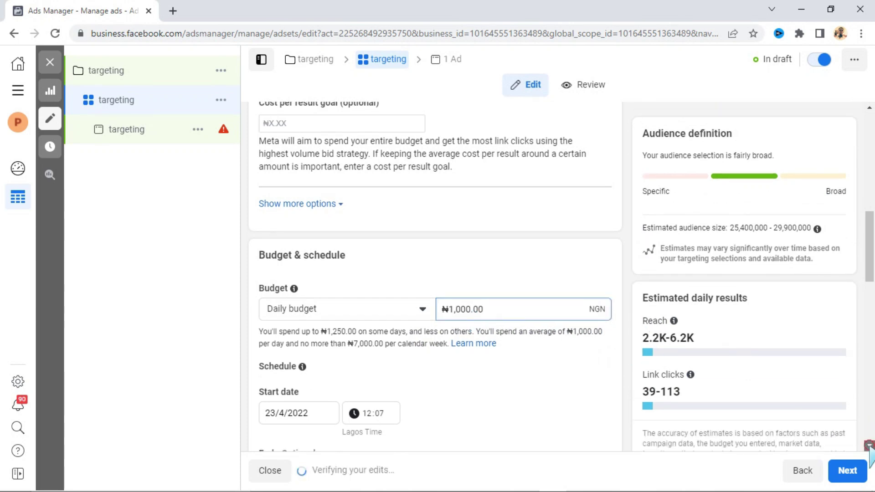
pyautogui.moveTo(869, 445); pyautogui.dragTo(869, 445)
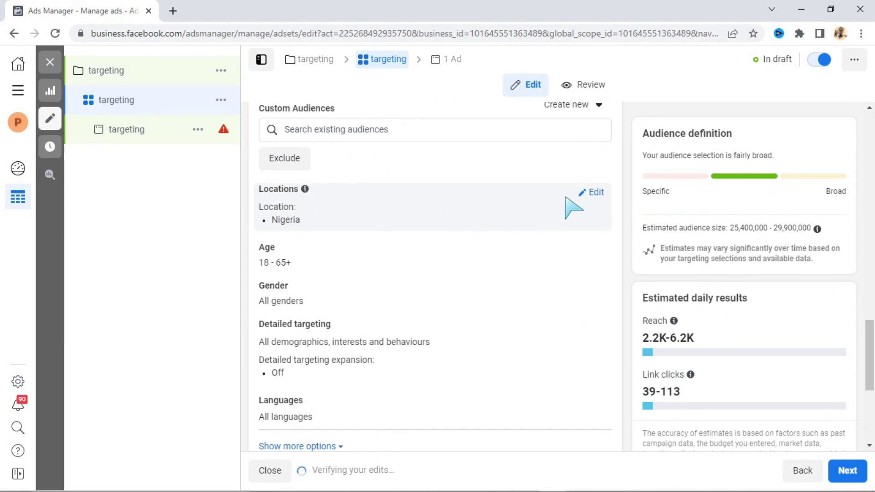
pyautogui.moveTo(304, 190)
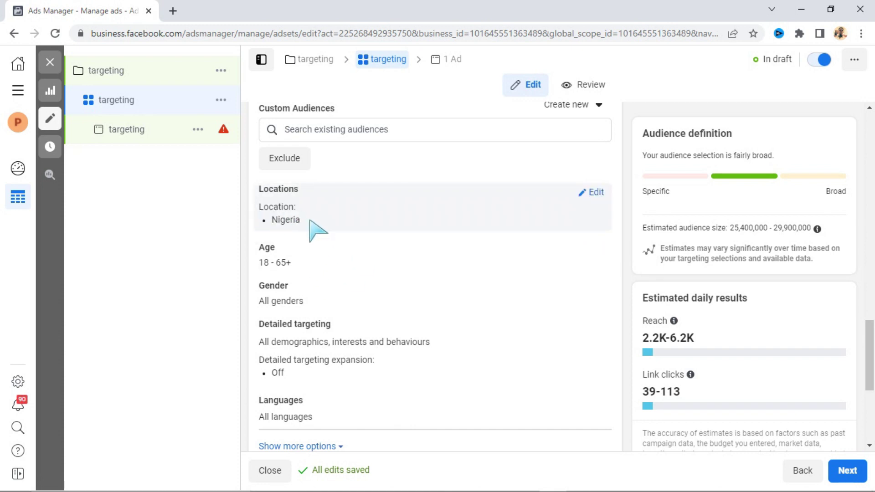
pyautogui.click(595, 192)
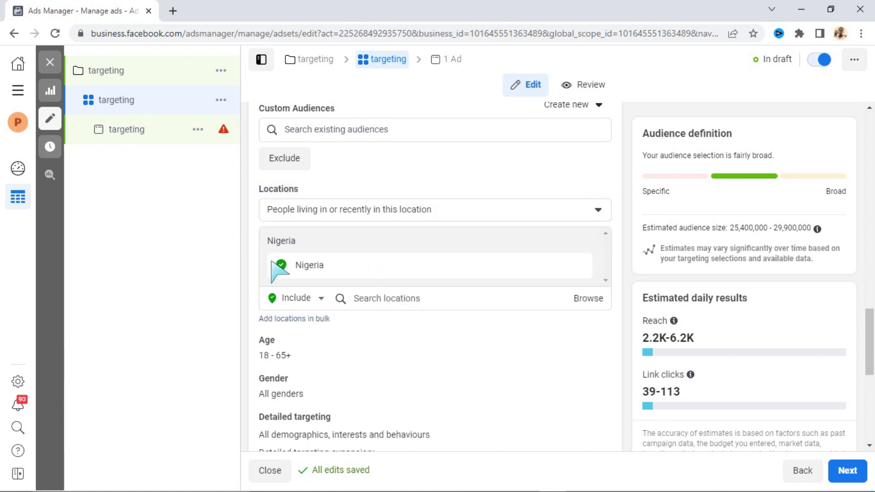
pyautogui.moveTo(292, 266)
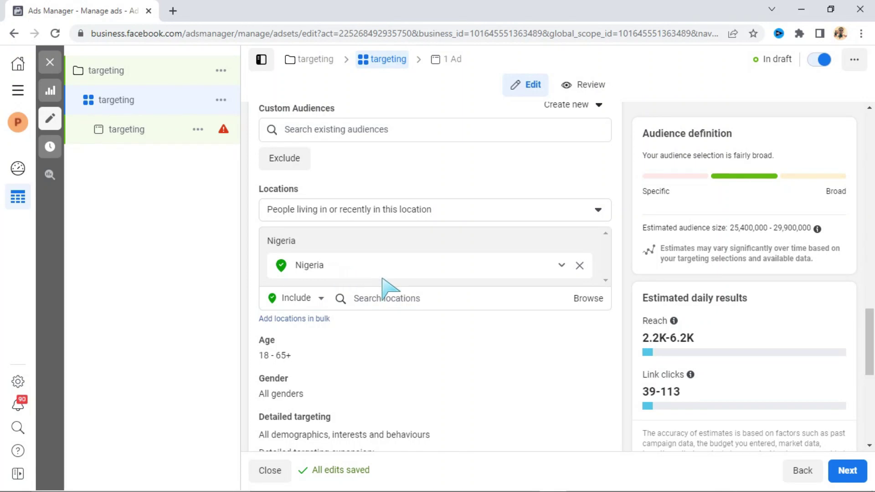
pyautogui.click(356, 300)
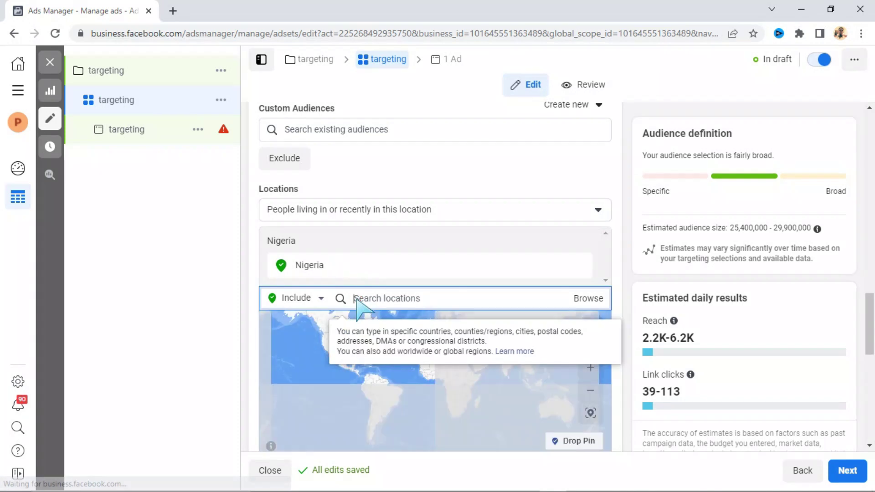
pyautogui.write('lagos')
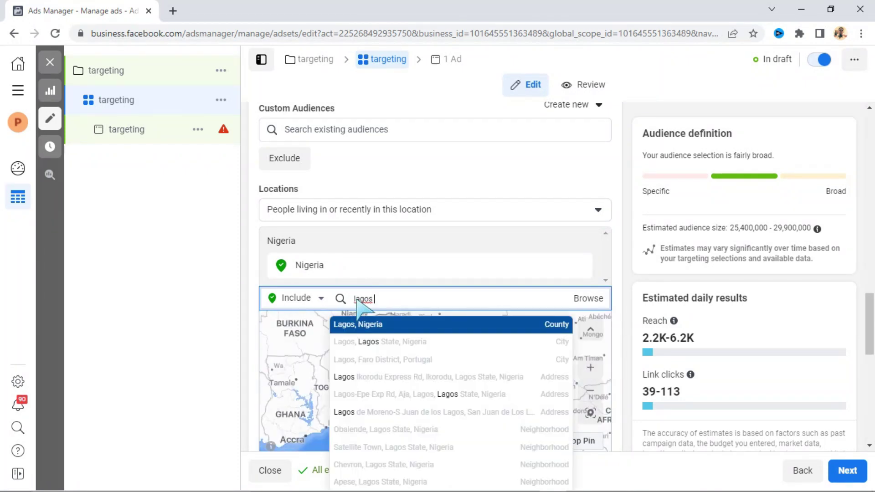
pyautogui.click(385, 341)
pyautogui.click(386, 342)
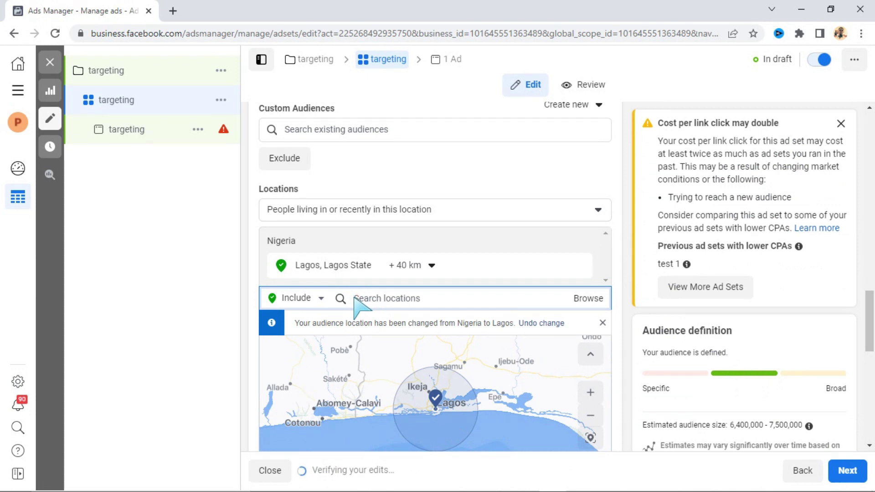
# Step: Search the audience locations for "lekki lagos", and clear the search
pyautogui.click(354, 298)
pyautogui.write('lekki')
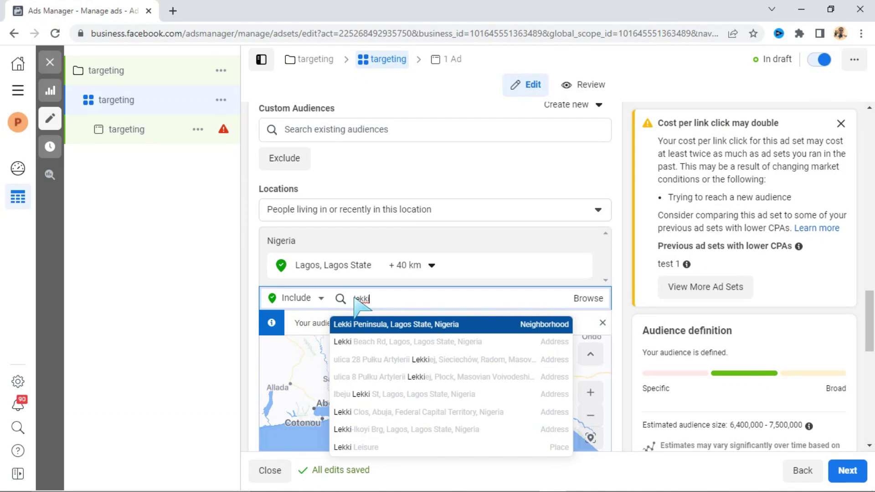
pyautogui.write(' lagos')
pyautogui.click(355, 299)
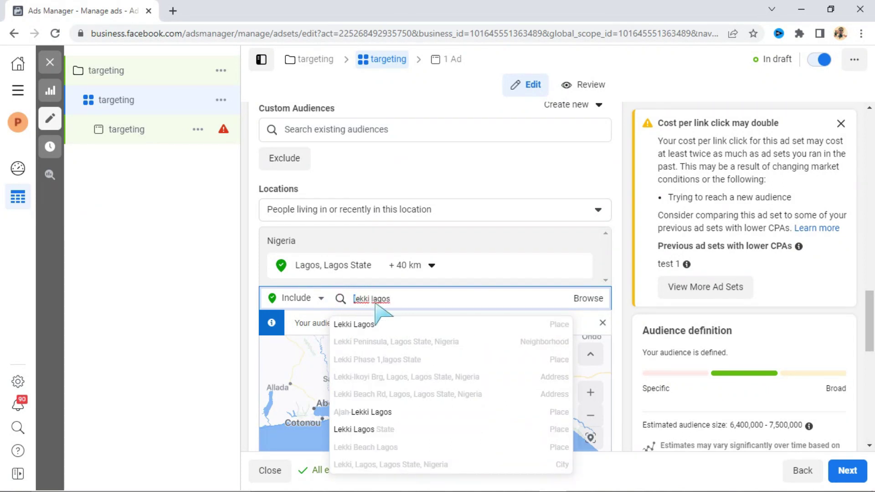
pyautogui.tripleClick(391, 298)
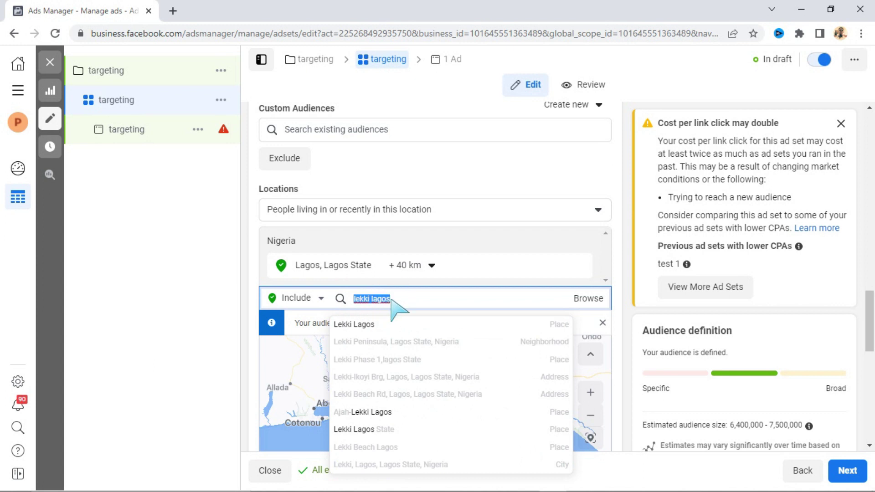
pyautogui.press('BackSpace')
# Step: Add the Banana Island neighbourhood in Lagos State to the included audience locations
pyautogui.write('banana')
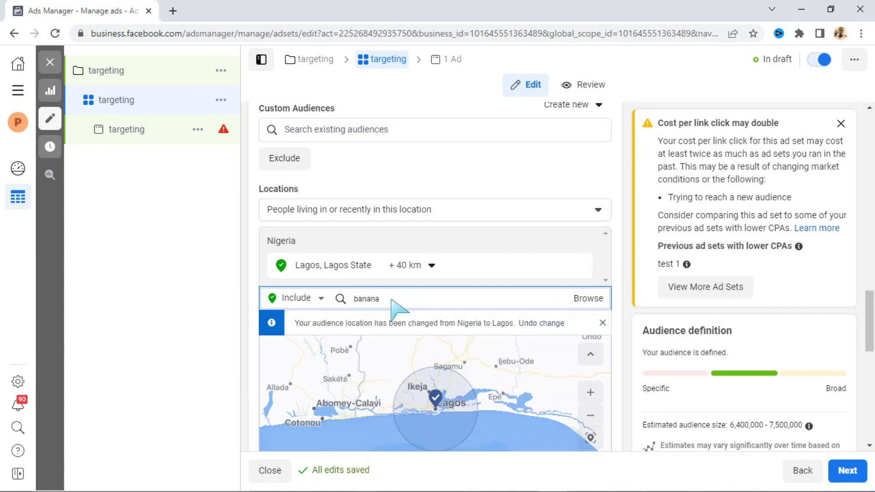
pyautogui.write(' island')
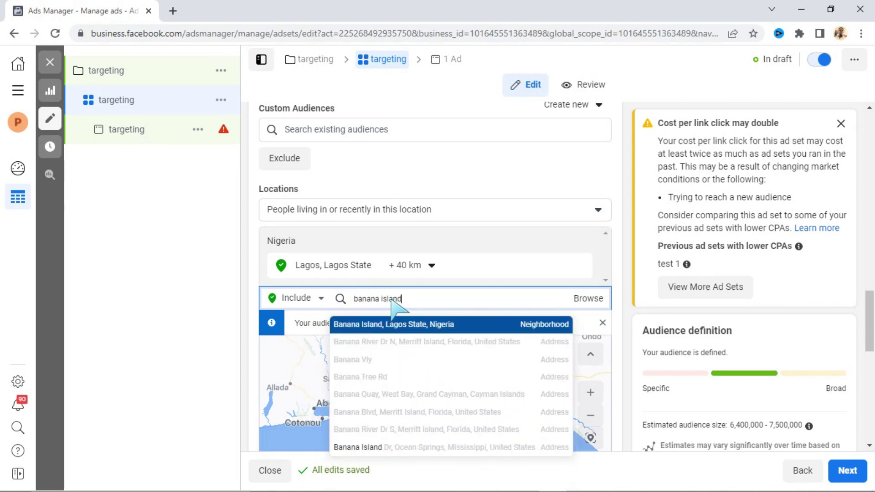
pyautogui.click(441, 326)
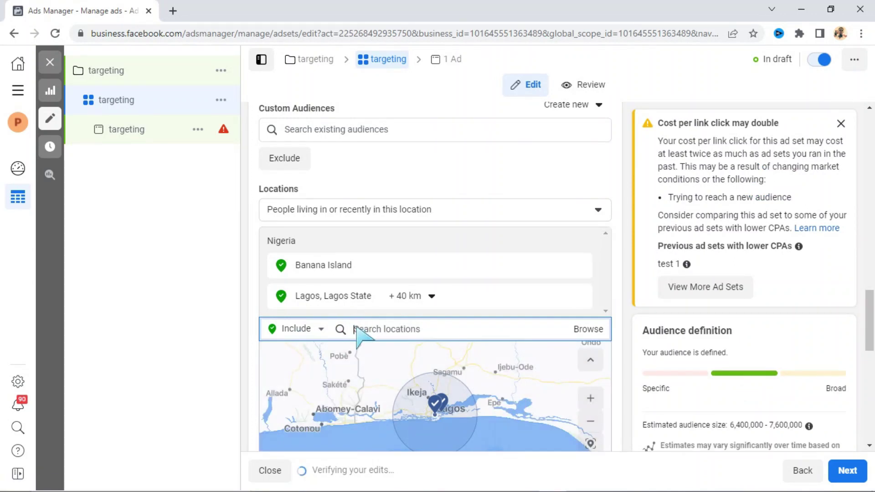
# Step: Add the cities of Abuja, Federal Capital Territory and Port Harcourt, Rivers State to the included audience locations
pyautogui.write('a')
pyautogui.write('l')
pyautogui.write('buja')
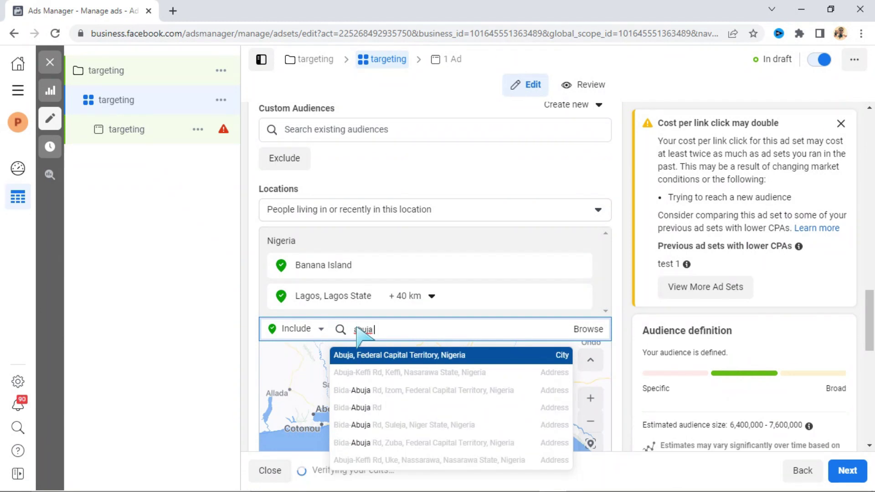
pyautogui.click(363, 351)
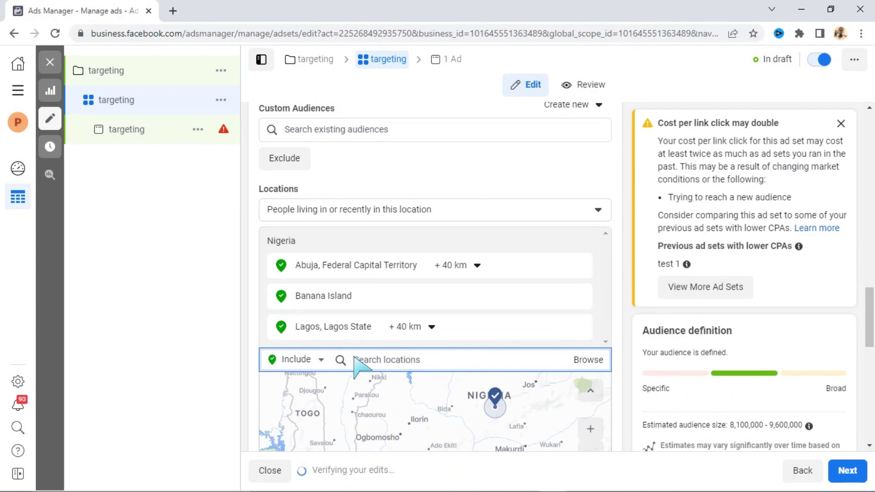
pyautogui.write('Port ha')
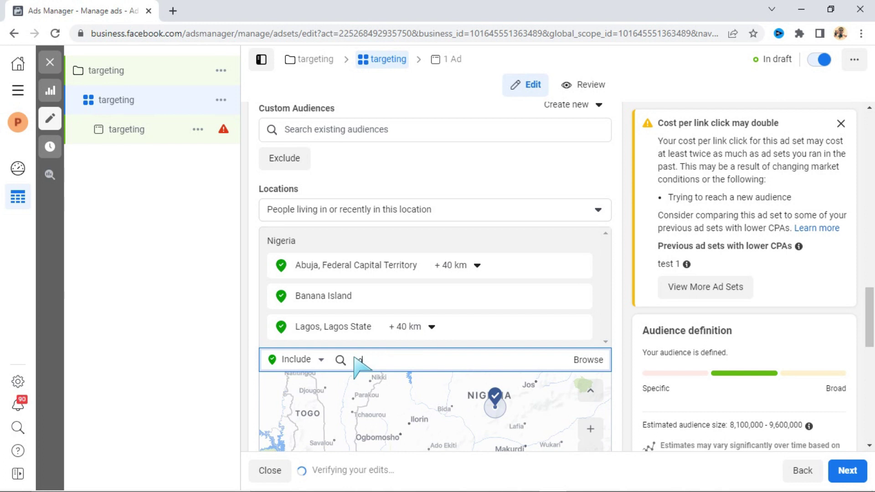
pyautogui.write('rcourt')
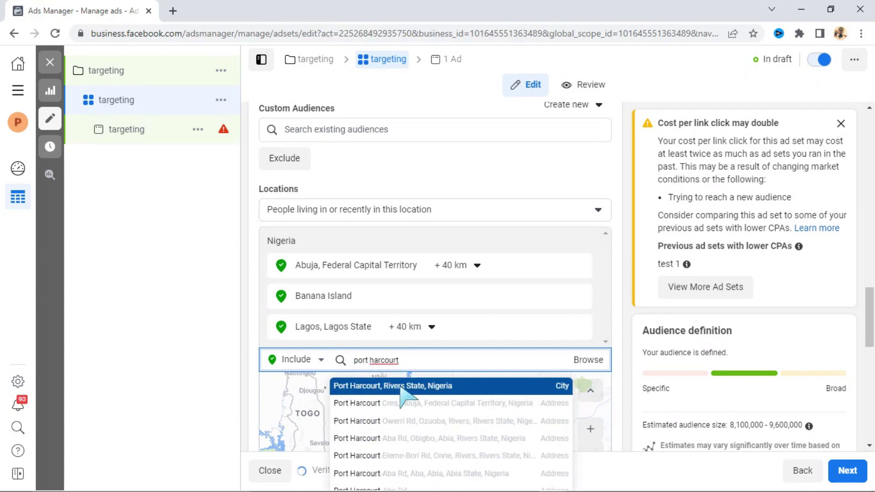
pyautogui.click(417, 387)
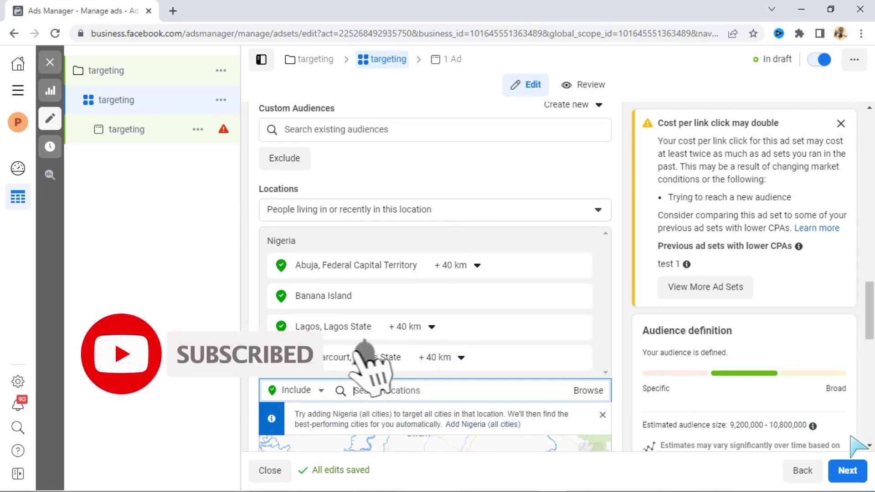
# Step: Edit the audience age range and set the minimum age to 27
pyautogui.click(869, 446)
pyautogui.click(869, 446)
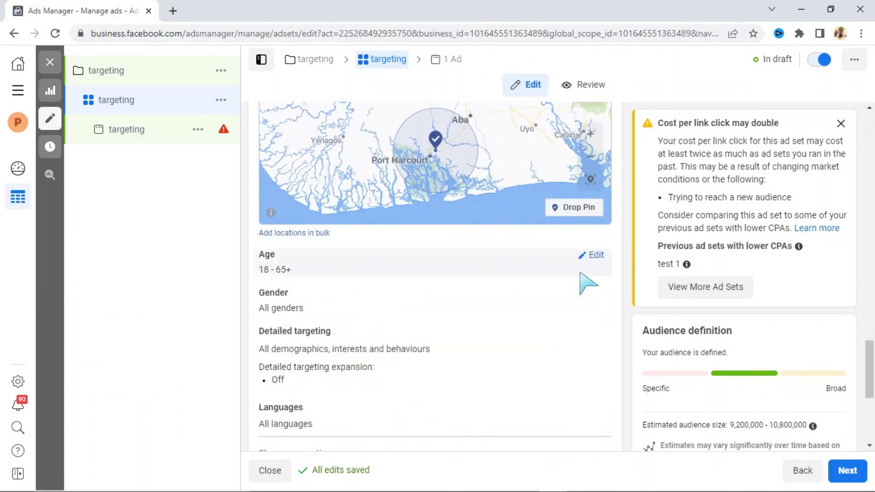
pyautogui.click(594, 255)
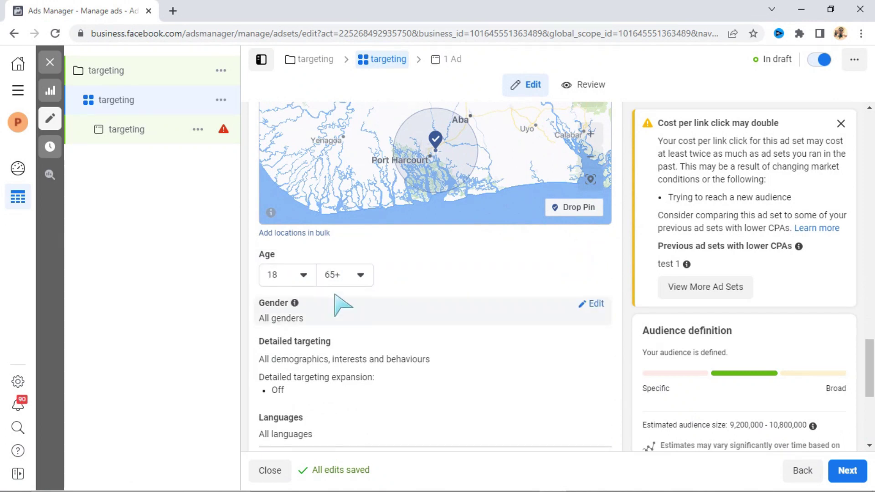
pyautogui.click(303, 273)
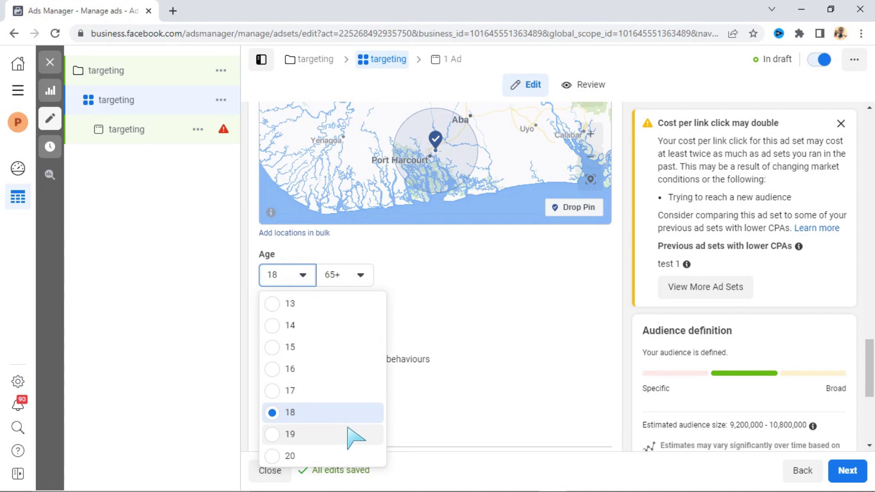
pyautogui.scroll(-2, 348, 428)
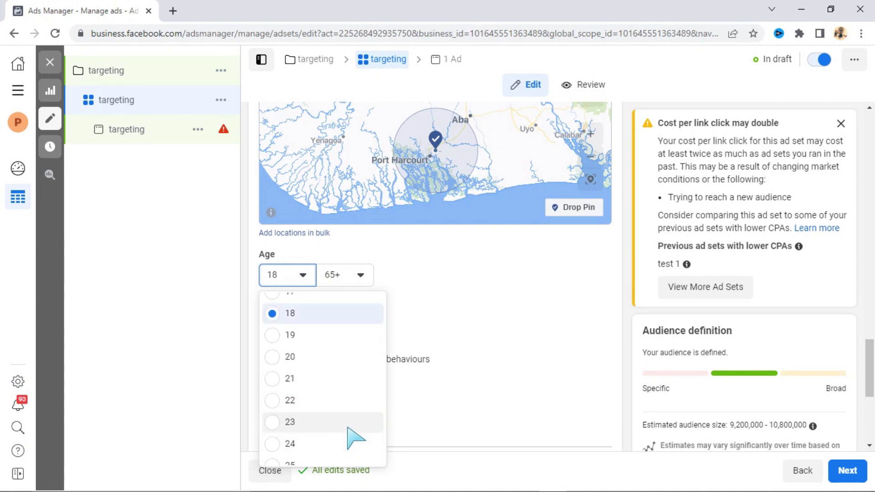
pyautogui.scroll(-3, 354, 438)
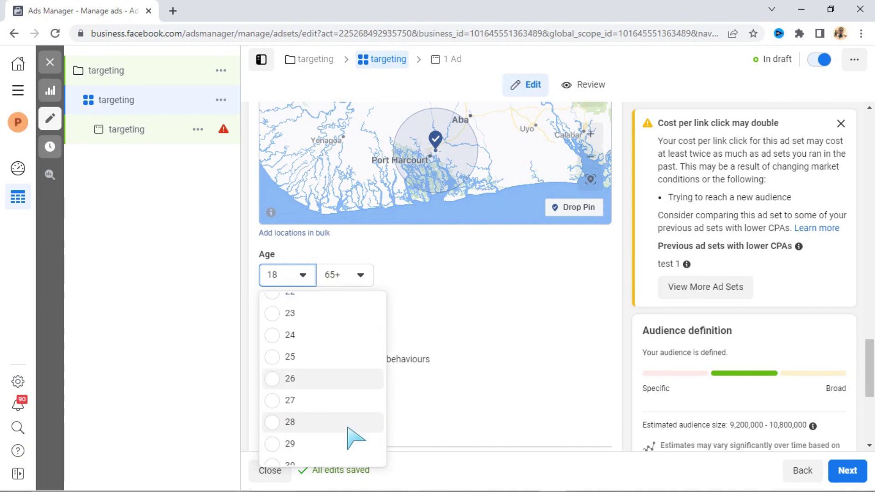
pyautogui.click(274, 401)
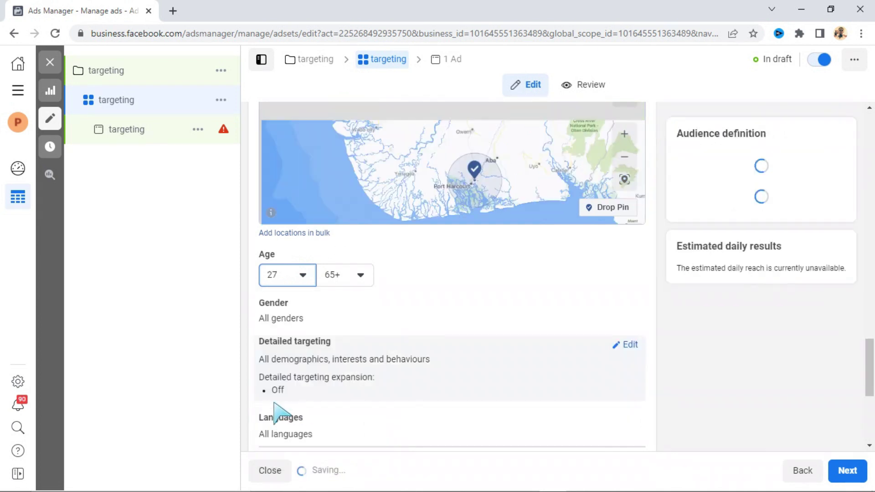
# Step: Set the maximum age of the audience to 55
pyautogui.click(360, 274)
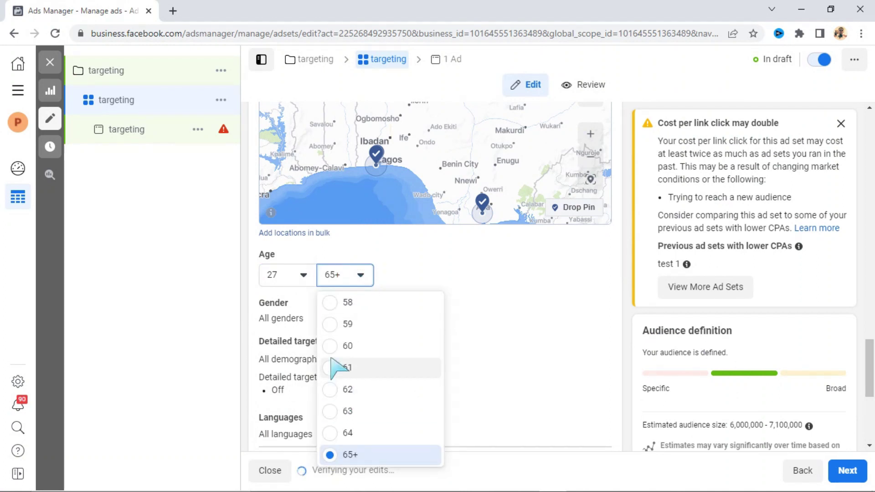
pyautogui.press('Up')
pyautogui.press('Up')
pyautogui.press('Up')
pyautogui.press('Up')
pyautogui.press('Up')
pyautogui.press('Up')
pyautogui.press('Up')
pyautogui.press('Up')
pyautogui.press('Up')
pyautogui.press('Up')
pyautogui.press('Up')
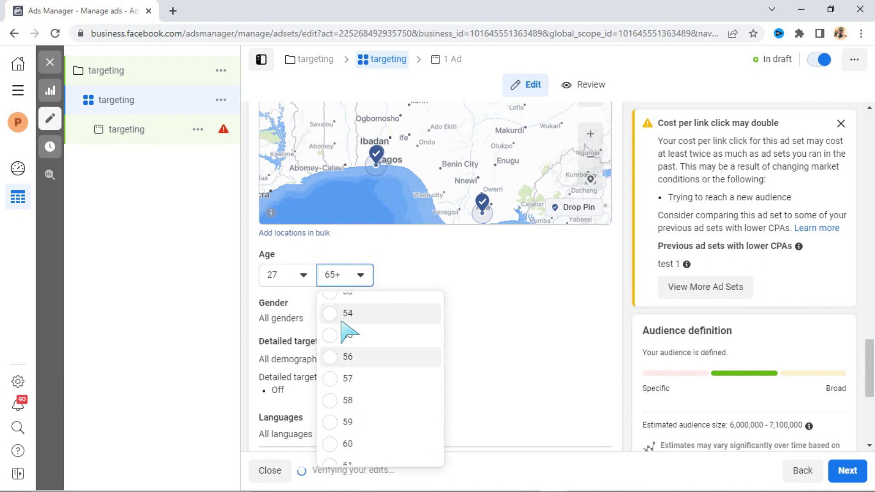
pyautogui.press('Up')
pyautogui.press('Up')
pyautogui.press('Up')
pyautogui.press('Up')
pyautogui.press('Up')
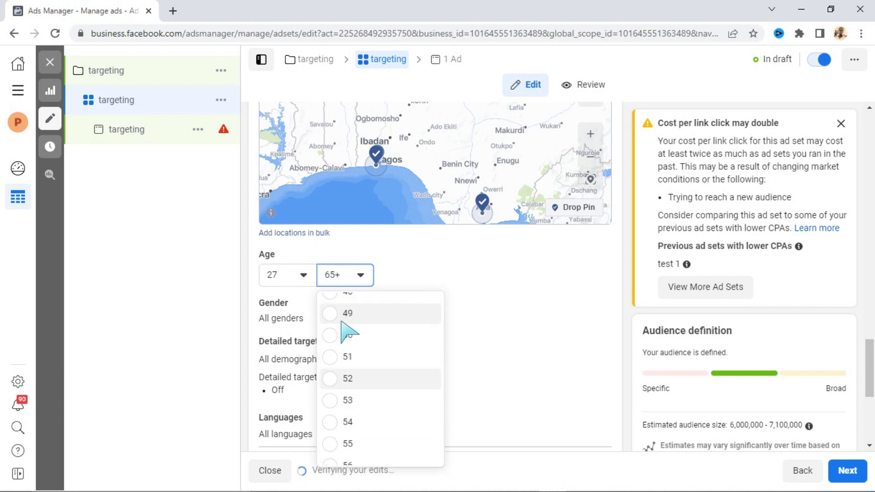
pyautogui.click(330, 444)
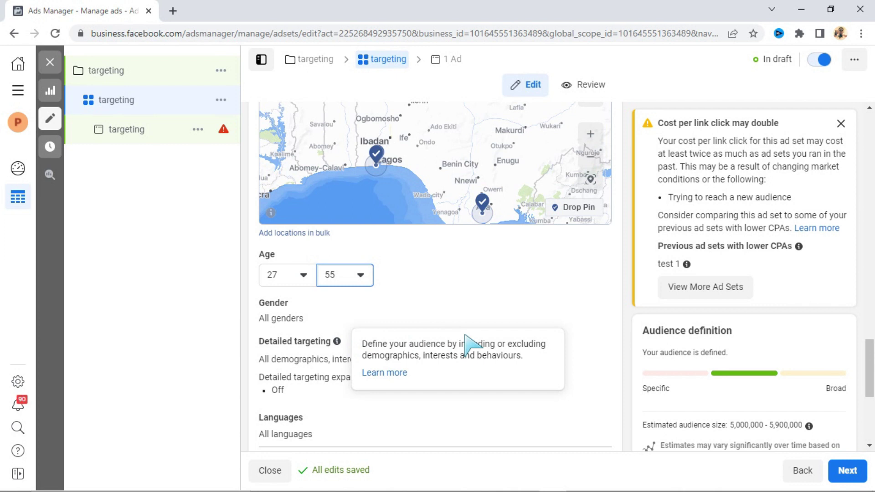
# Step: Switch the ad set to manual placements and deselect Messenger, Audience Network and Instagram, leaving only Facebook as the platform
pyautogui.click(869, 442)
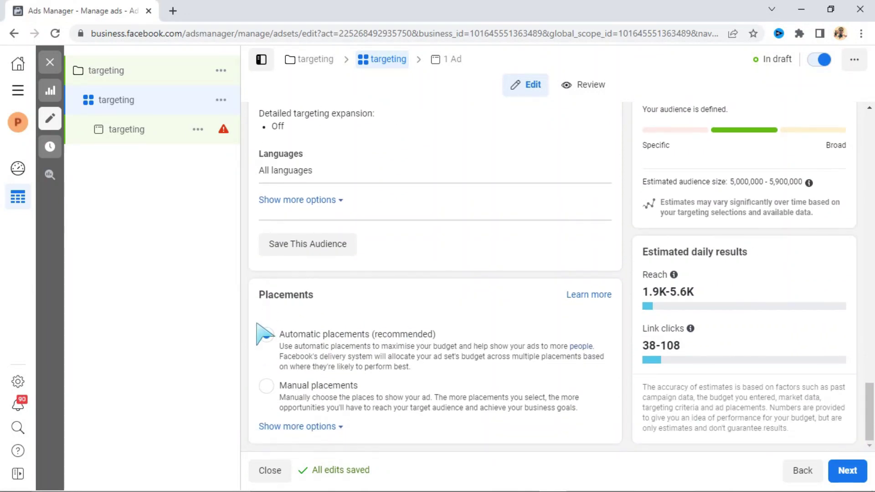
pyautogui.click(267, 386)
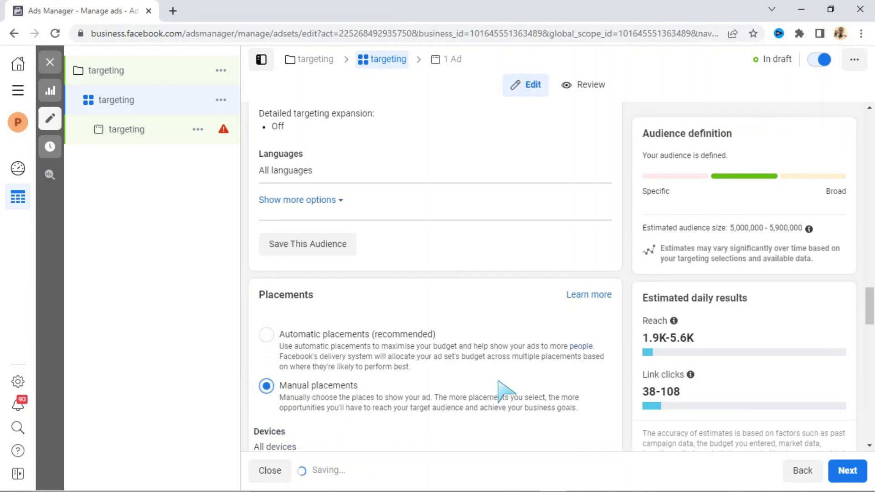
pyautogui.click(869, 445)
pyautogui.scroll(-4, 869, 445)
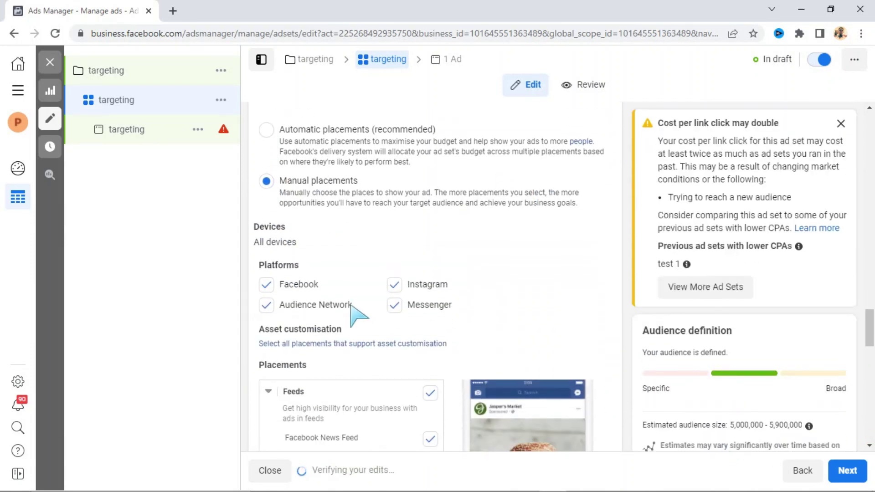
pyautogui.click(396, 305)
pyautogui.click(268, 306)
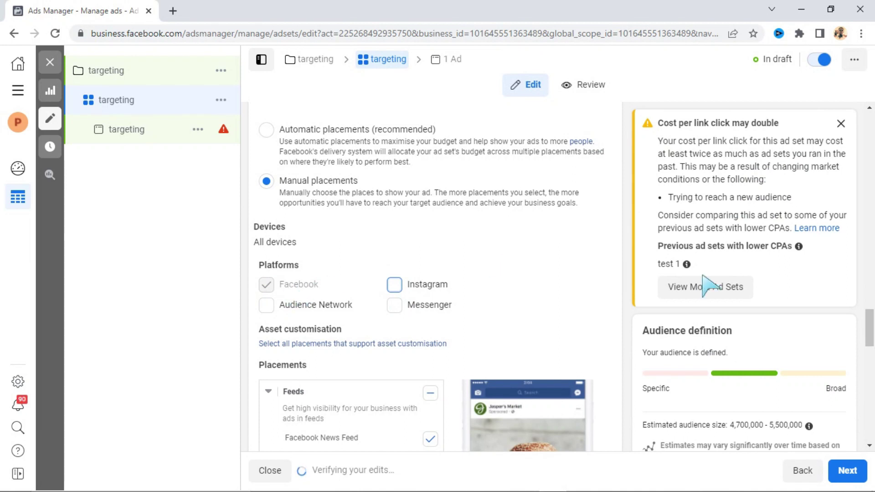
# Step: Review the ad set's audience settings, from custom audiences and locations to age, gender, detailed targeting and languages
pyautogui.click(868, 108)
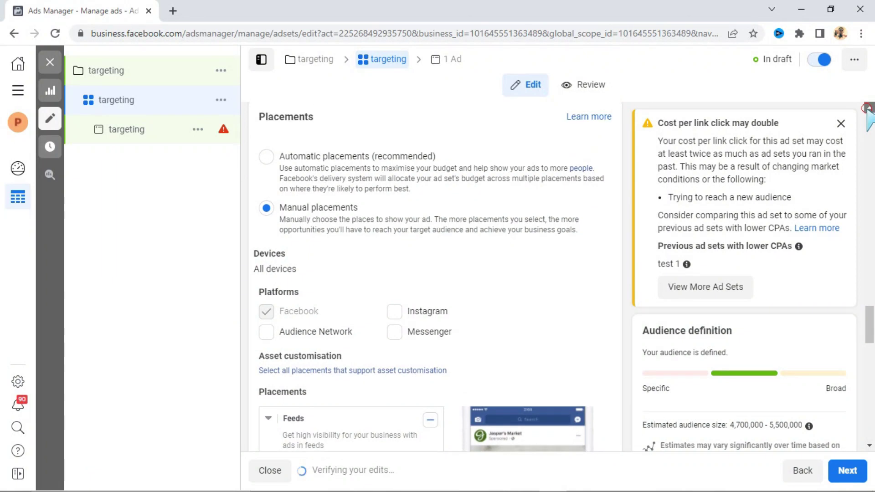
pyautogui.moveTo(868, 108); pyautogui.dragTo(867, 108)
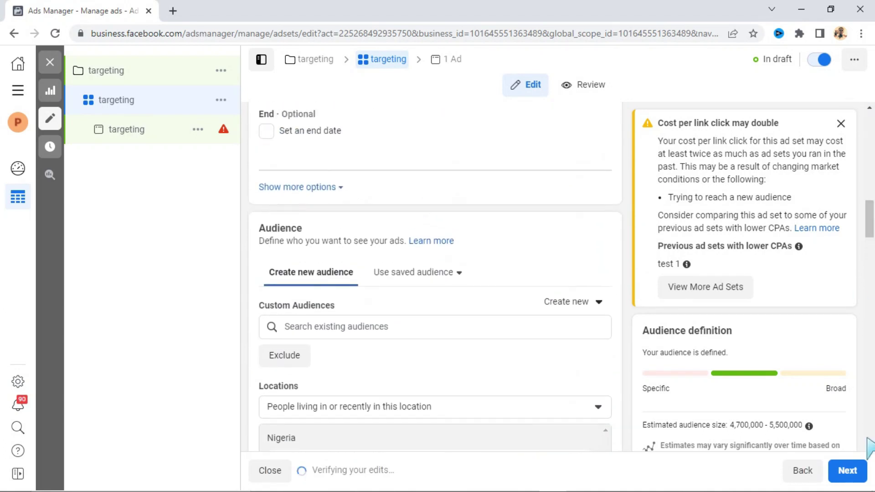
pyautogui.moveTo(868, 445); pyautogui.dragTo(868, 445)
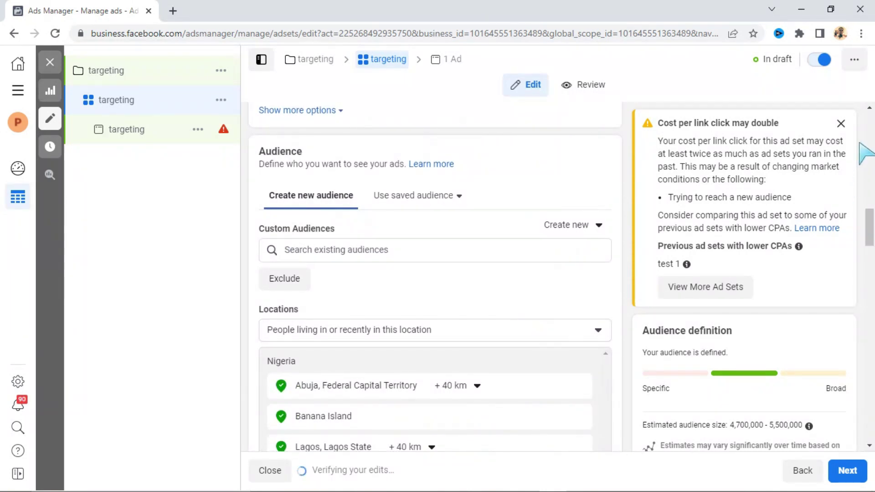
pyautogui.moveTo(869, 109); pyautogui.dragTo(868, 109)
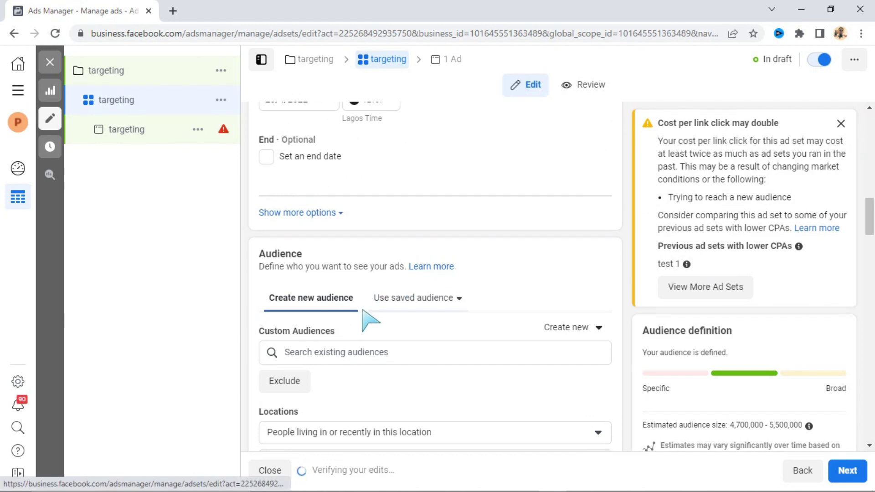
pyautogui.moveTo(341, 332)
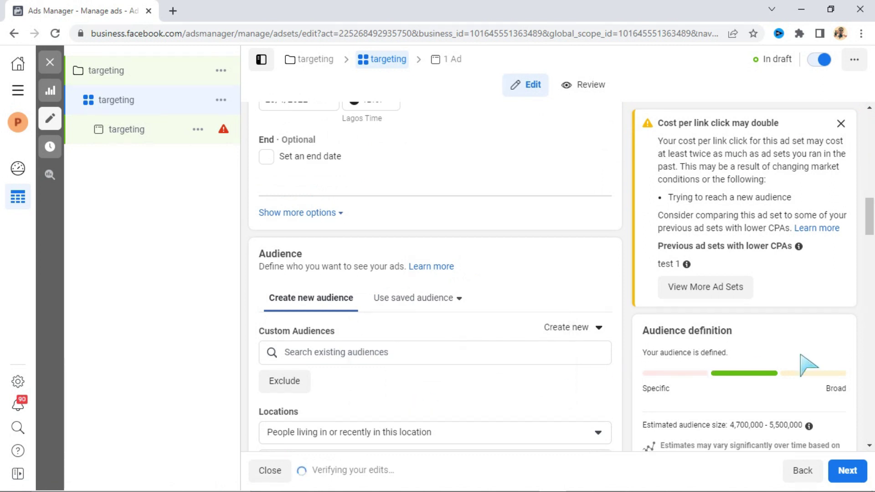
pyautogui.moveTo(740, 486)
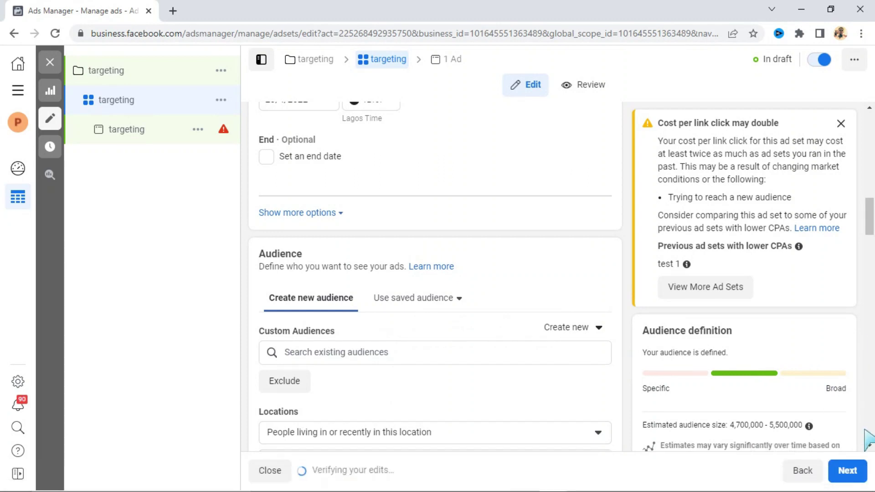
pyautogui.click(869, 445)
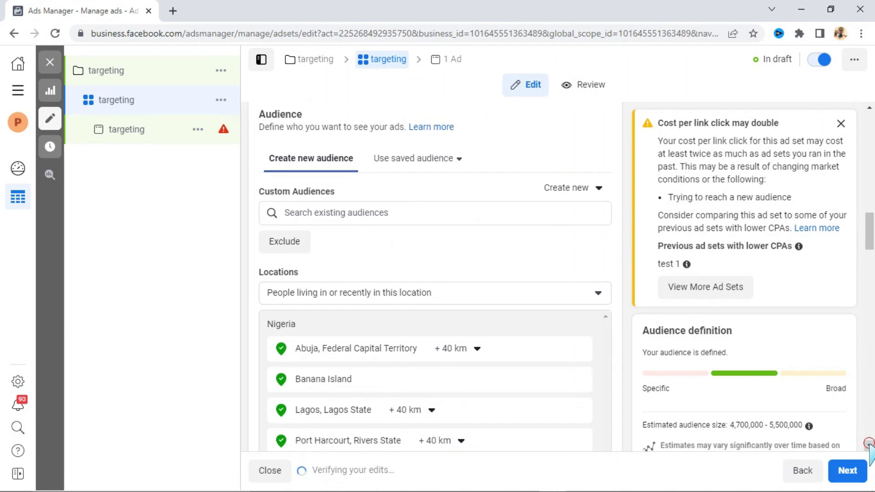
pyautogui.scroll(-7, 869, 446)
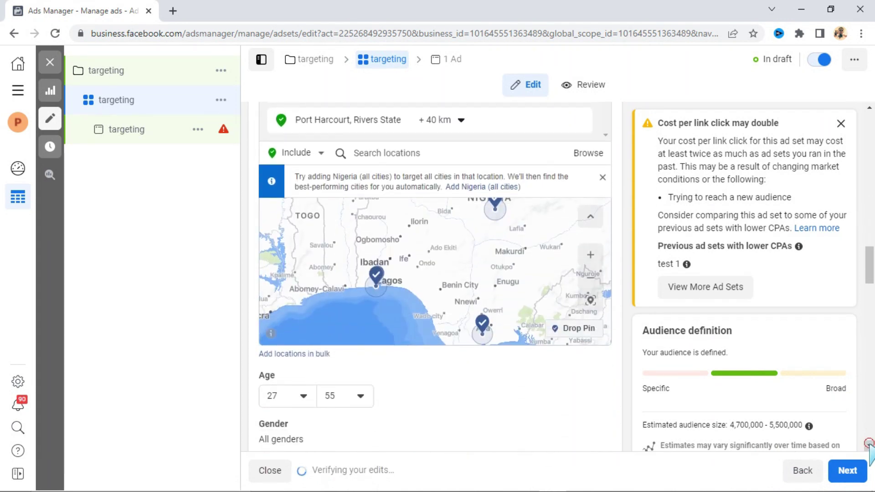
pyautogui.scroll(-5, 869, 444)
pyautogui.scroll(-1, 869, 444)
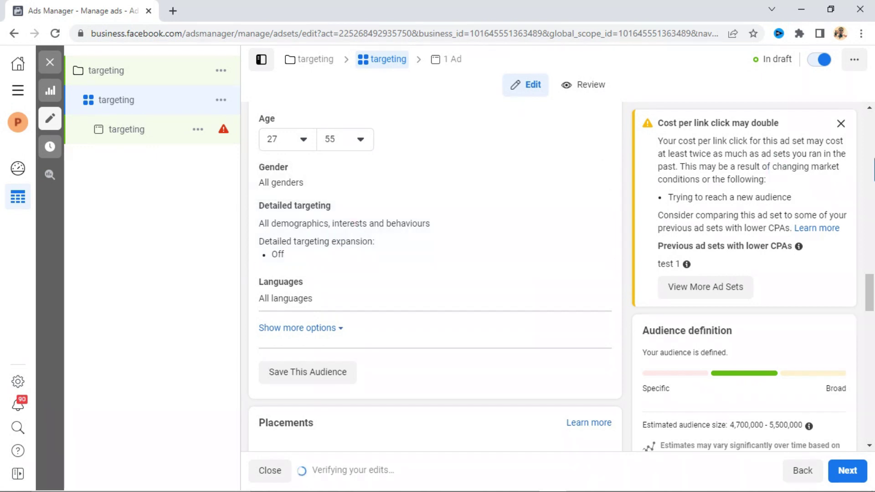
pyautogui.scroll(10, 870, 169)
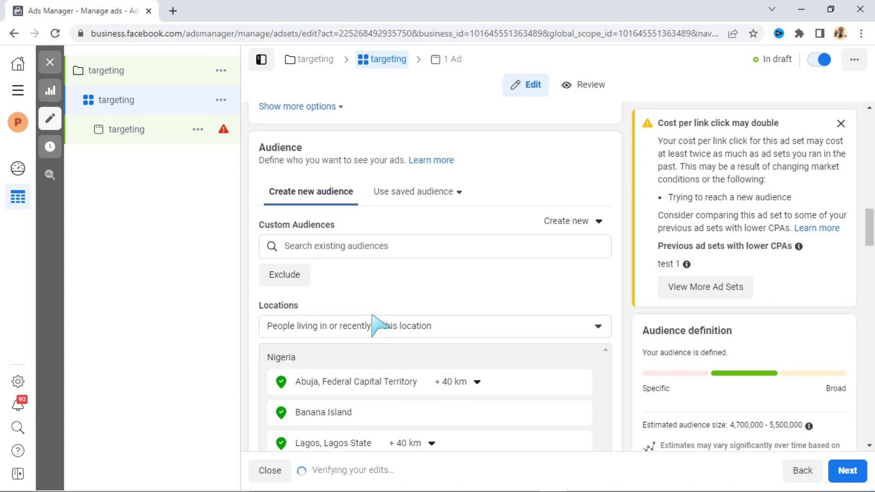
# Step: Edit the detailed targeting, search for "laptop" and include people with the Laptop interest
pyautogui.click(868, 446)
pyautogui.moveTo(868, 446); pyautogui.dragTo(870, 448)
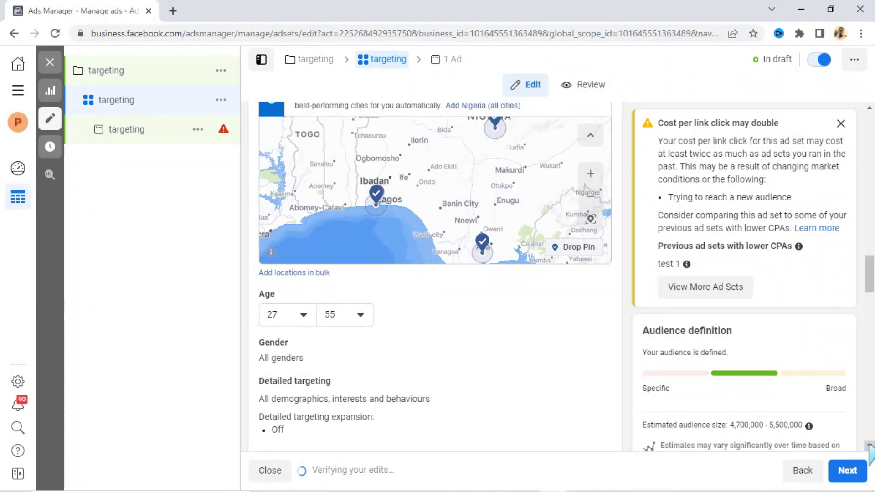
pyautogui.scroll(-5, 869, 446)
pyautogui.scroll(-1, 869, 445)
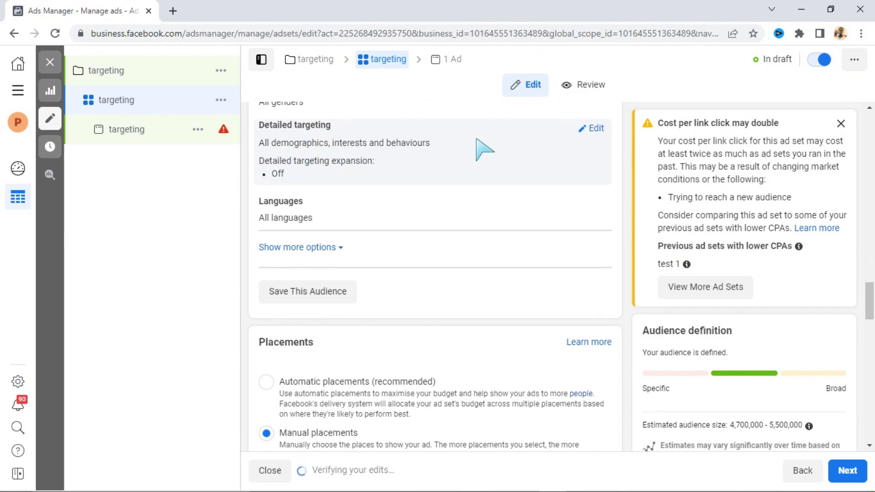
pyautogui.click(593, 129)
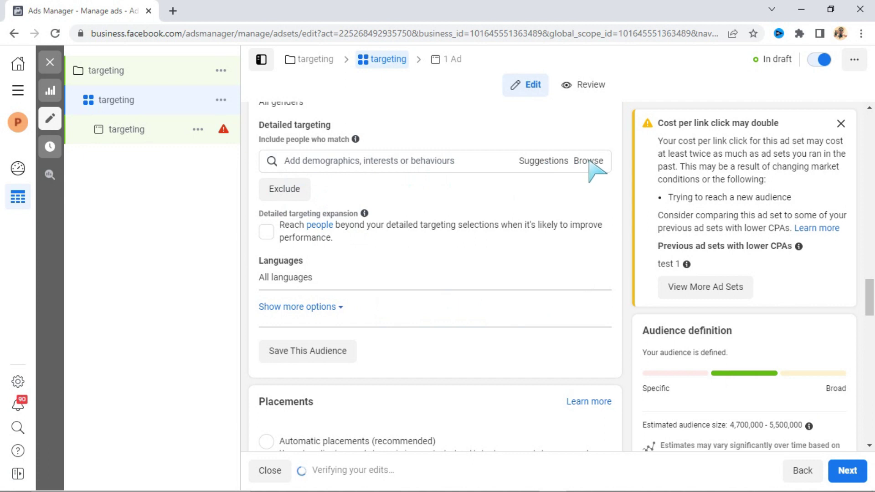
pyautogui.click(299, 163)
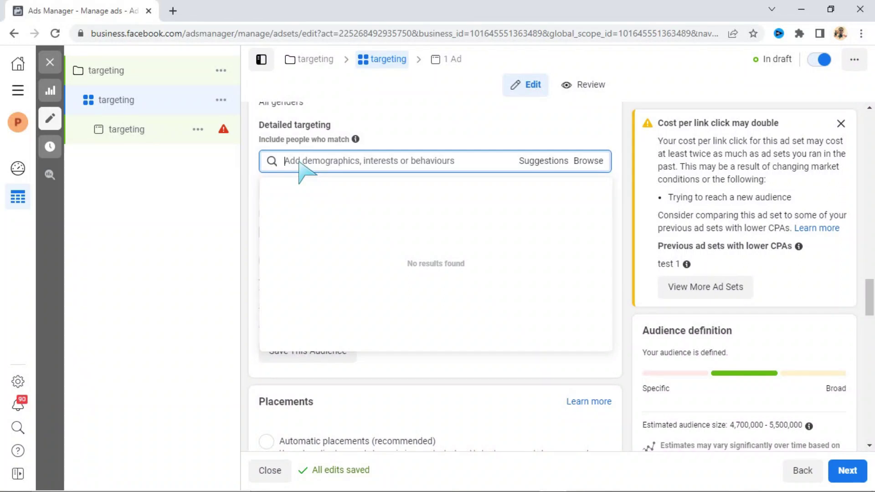
pyautogui.write('Ila')
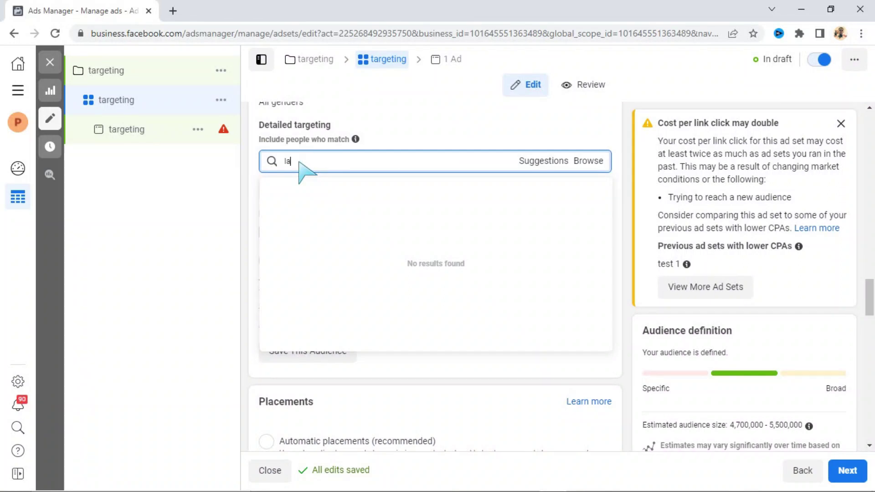
pyautogui.write('ptop')
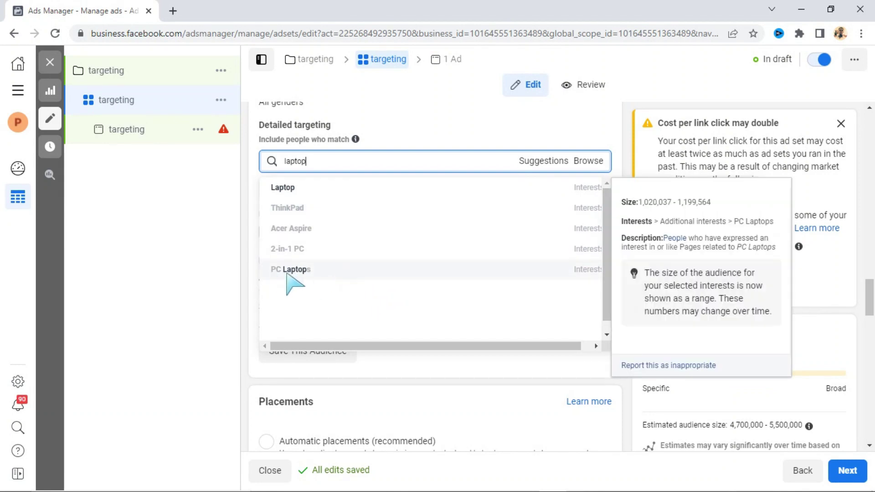
pyautogui.click(283, 187)
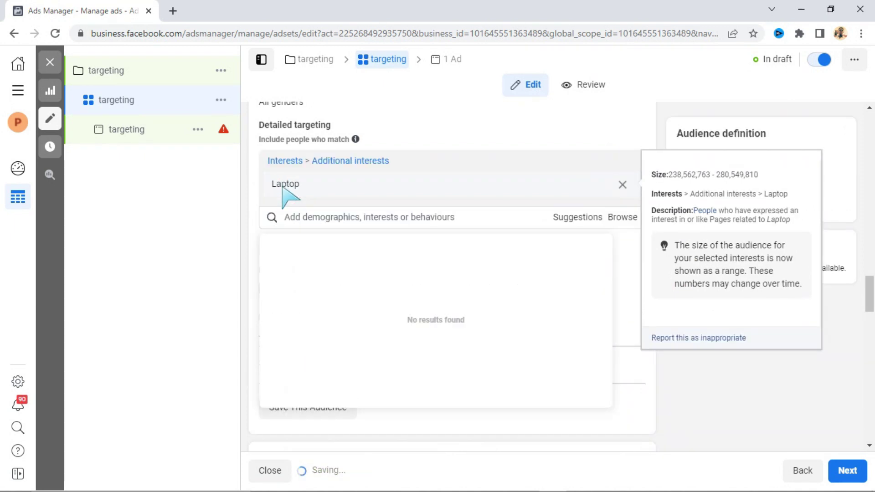
# Step: Search the detailed targeting for "pc laptop" and add the PC Laptops interest
pyautogui.click(289, 219)
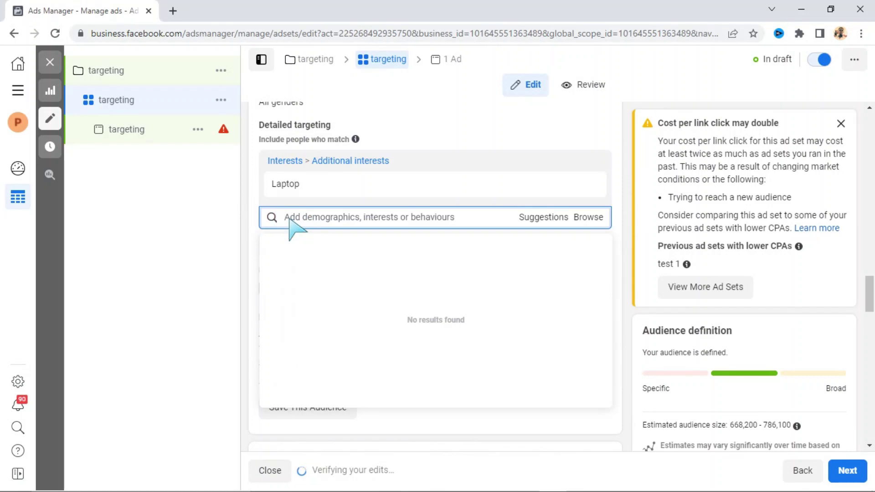
pyautogui.write('pc laptop')
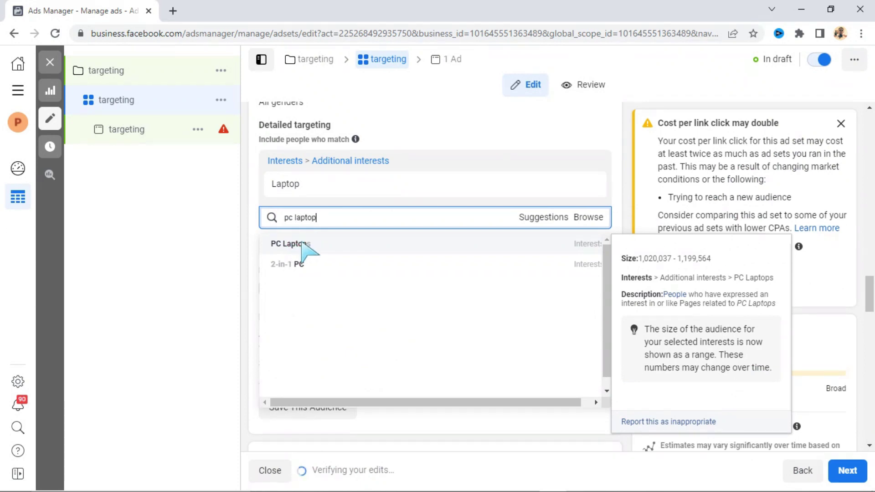
pyautogui.click(292, 244)
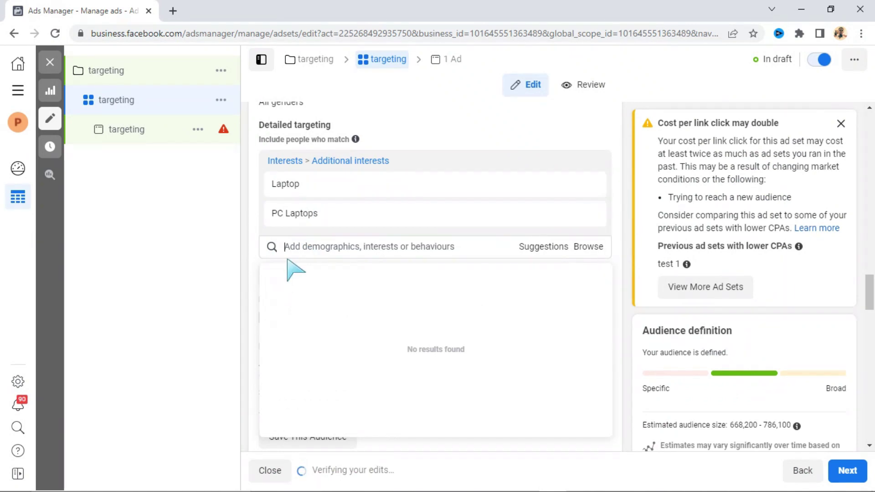
pyautogui.click(286, 248)
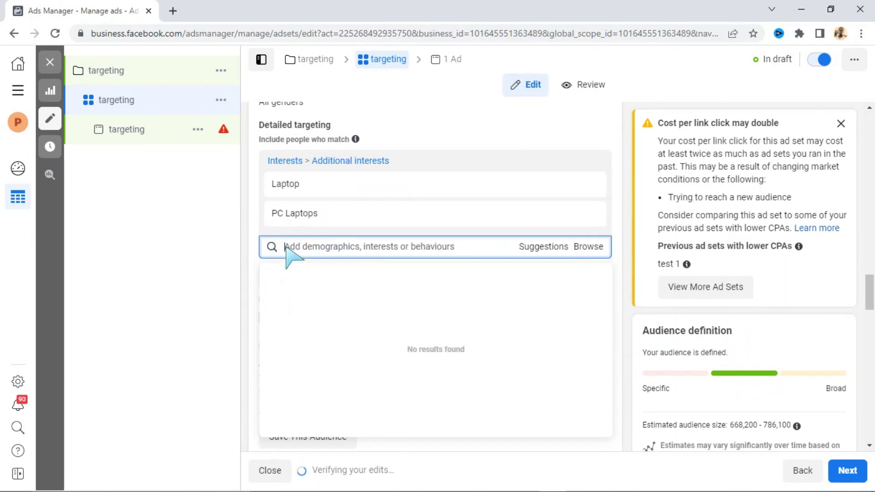
# Step: Search the included detailed targeting for "computer" and "personal computer", adding the Computers and Personal computer interests
pyautogui.write('com')
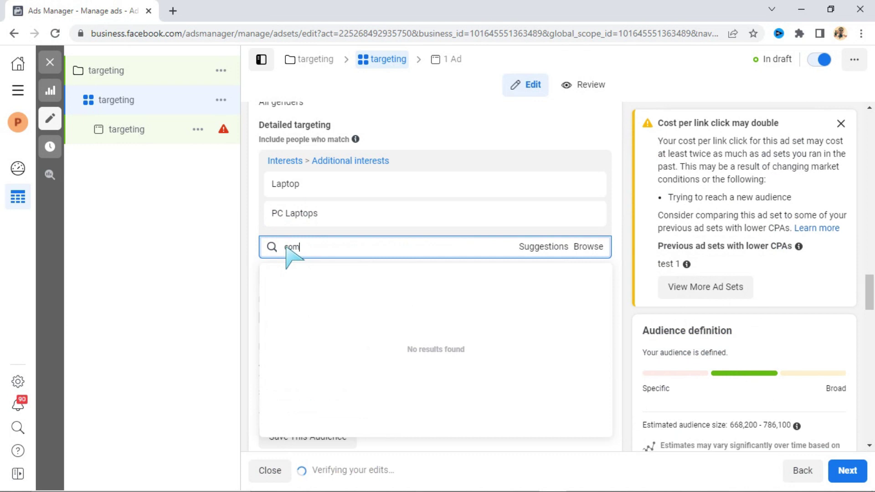
pyautogui.write('puter')
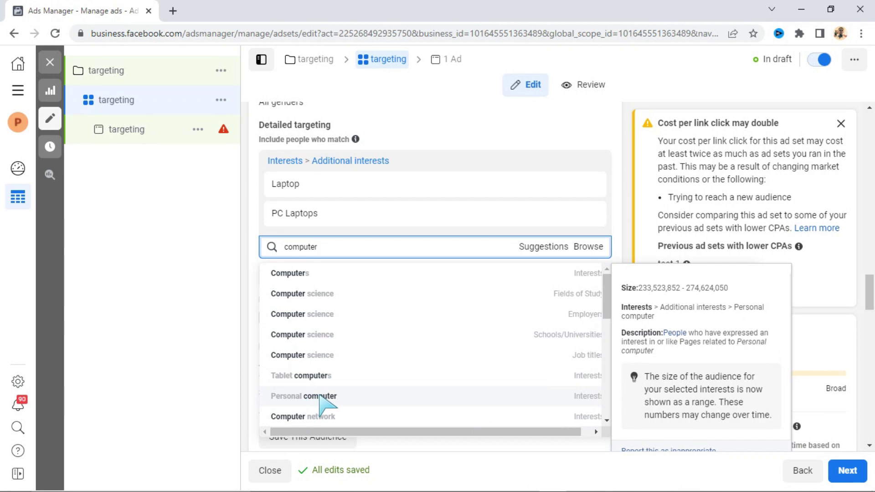
pyautogui.click(301, 275)
pyautogui.click(287, 276)
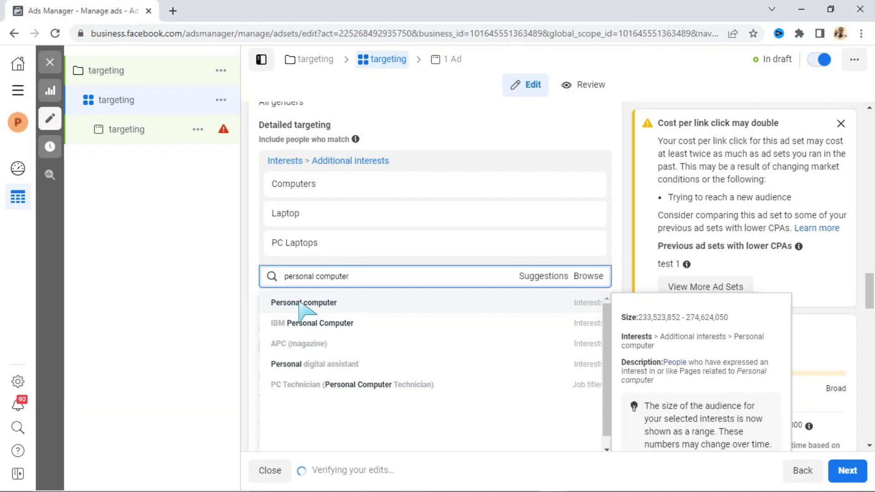
pyautogui.click(299, 302)
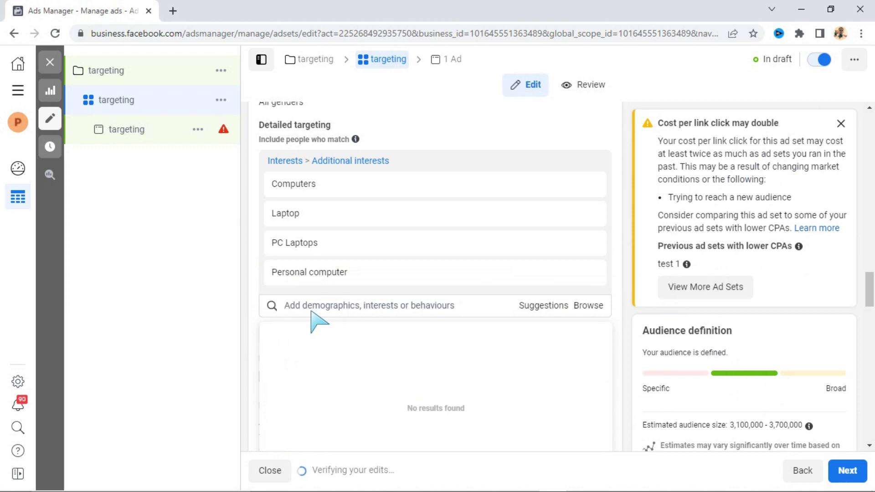
# Step: Search the included detailed targeting for "graphic" and add the Computer Graphic Designer job title
pyautogui.click(287, 314)
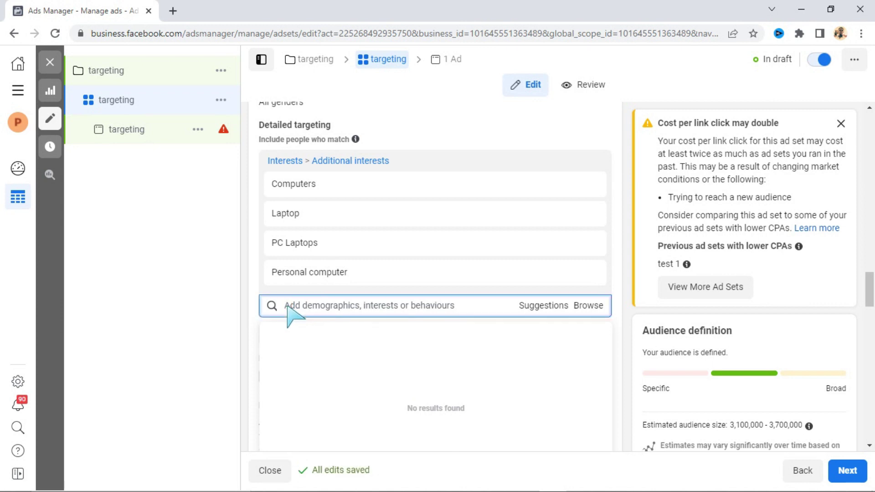
pyautogui.write('ga')
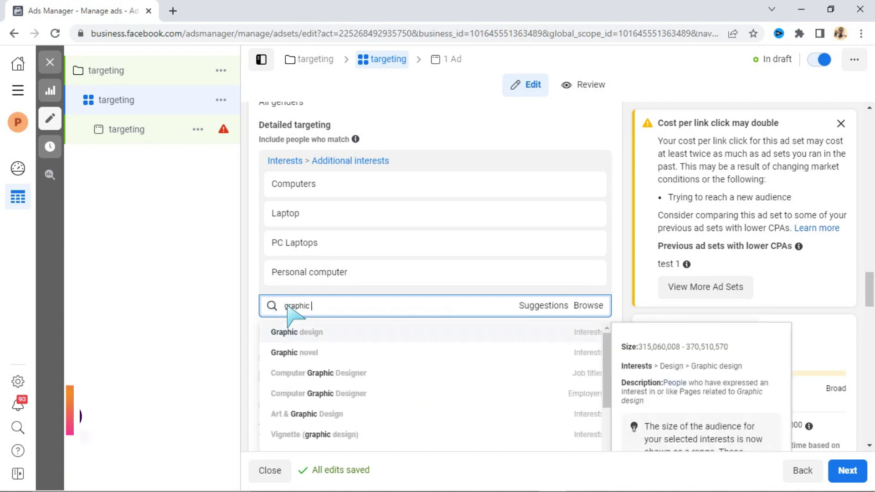
pyautogui.click(304, 373)
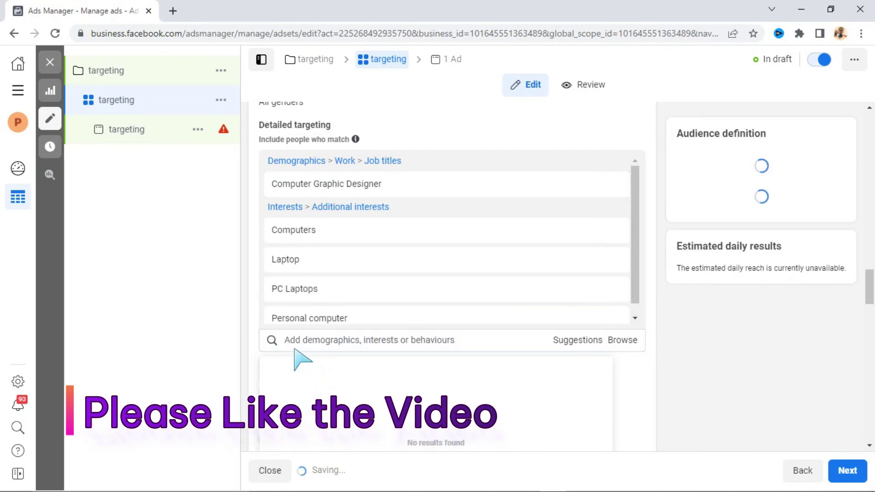
# Step: Search the included detailed targeting for "computer science" and add Computer science as a field of study
pyautogui.click(286, 342)
pyautogui.write('l')
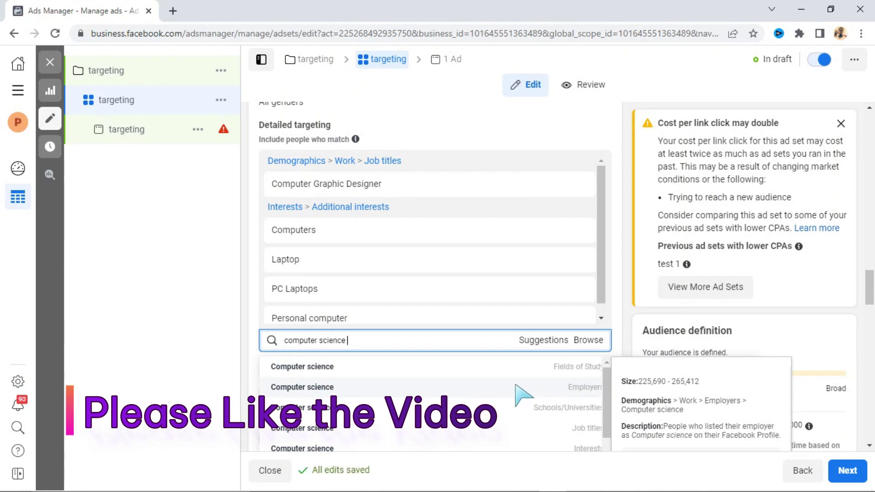
pyautogui.moveTo(529, 376)
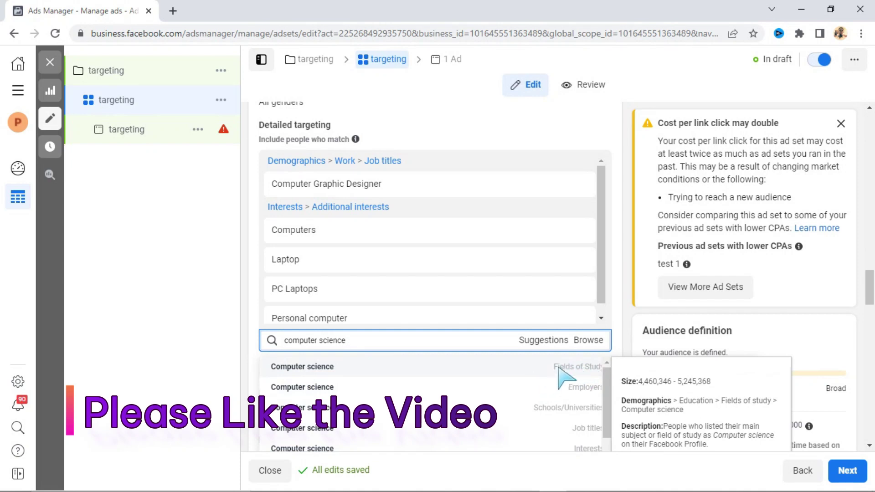
pyautogui.click(302, 366)
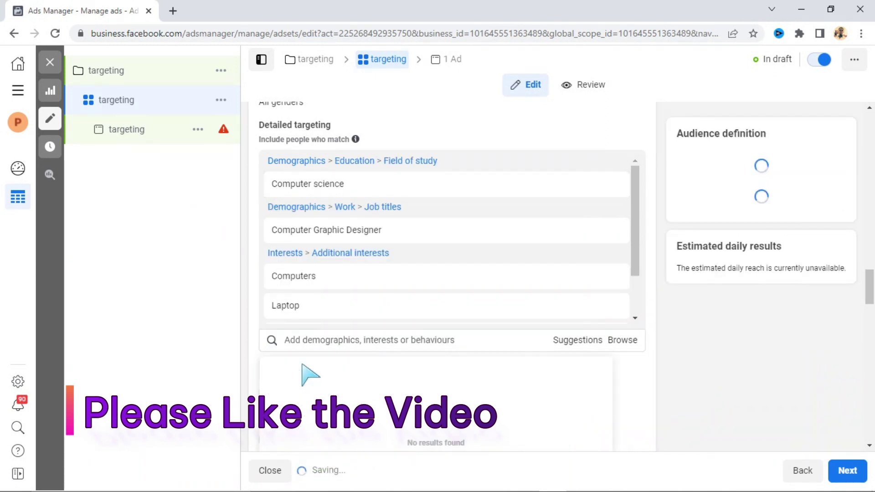
pyautogui.click(286, 340)
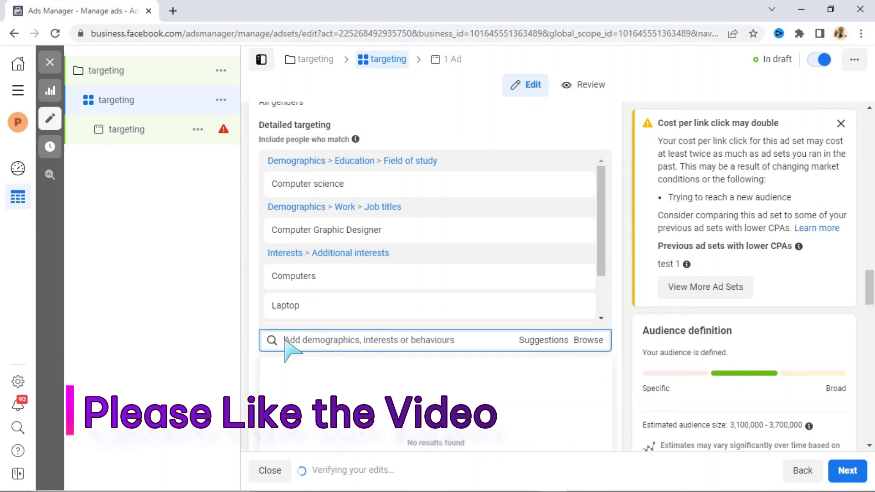
pyautogui.write('a')
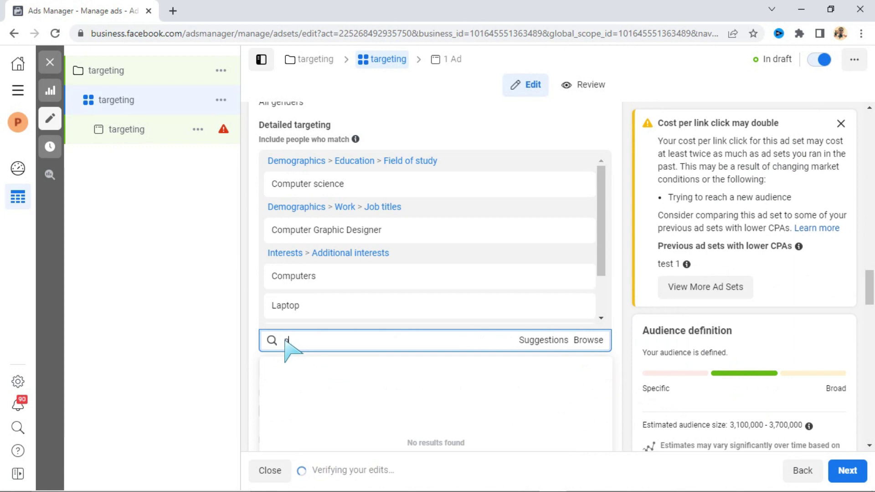
pyautogui.write('rogrammers')
# Step: Search the included detailed targeting for "web deve" and add the Web Application Developer job title
pyautogui.doubleClick(285, 342)
pyautogui.write('we')
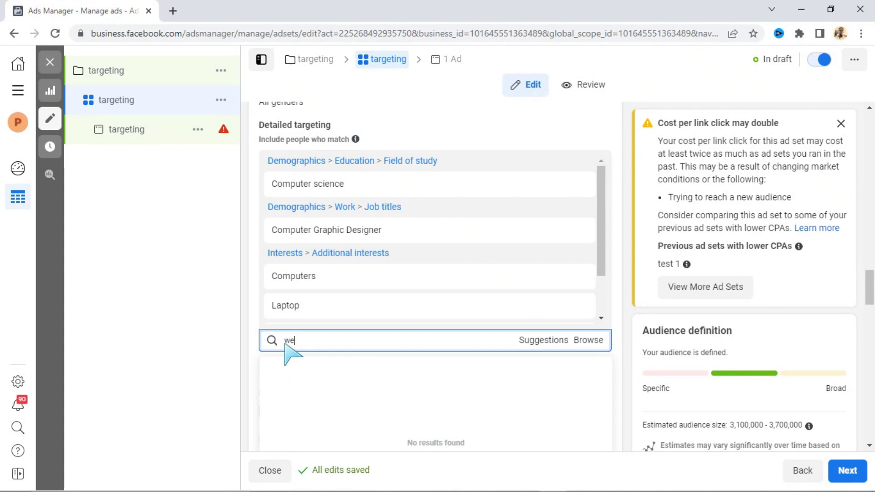
pyautogui.write('b deve')
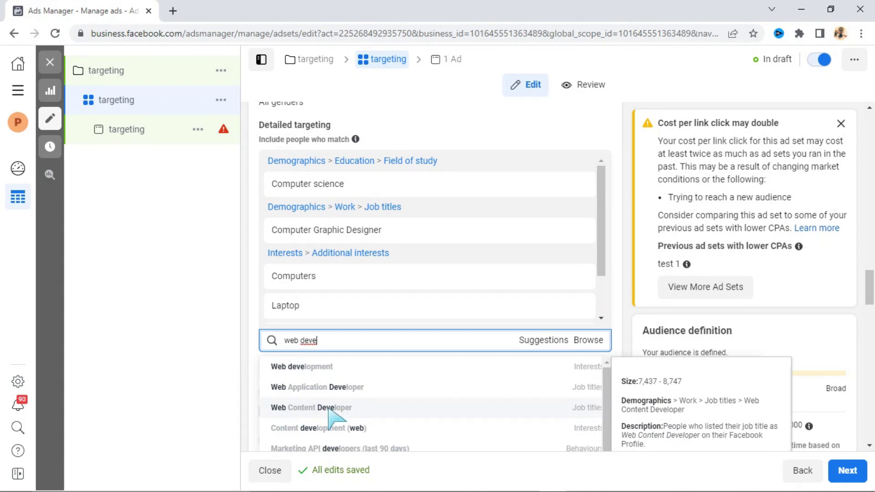
pyautogui.click(325, 387)
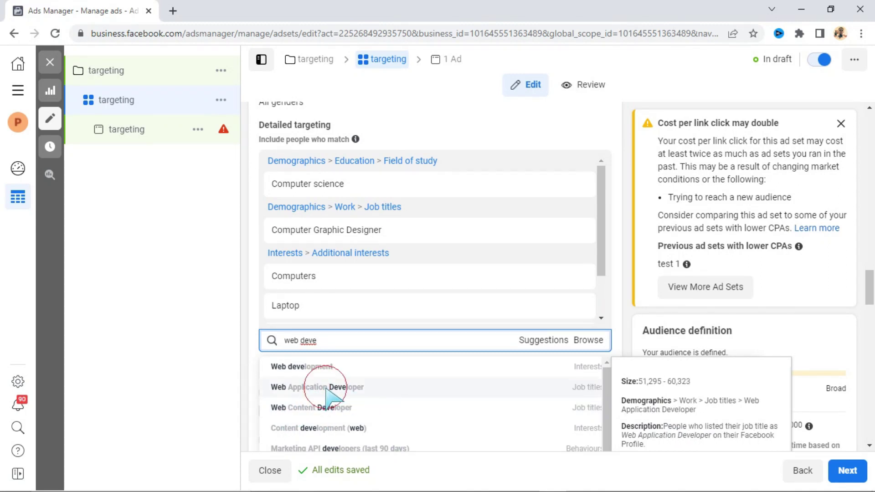
# Step: Search the included detailed targeting for "gaming" and add the Gaming interest
pyautogui.click(286, 342)
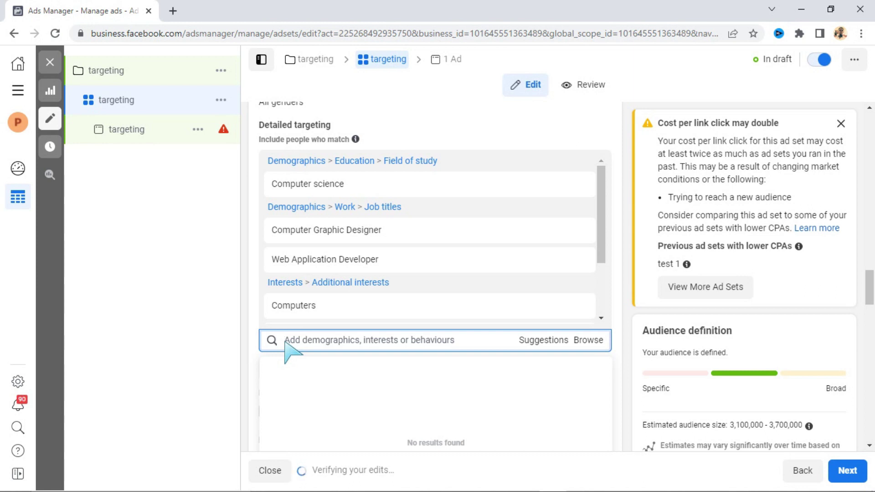
pyautogui.write('d')
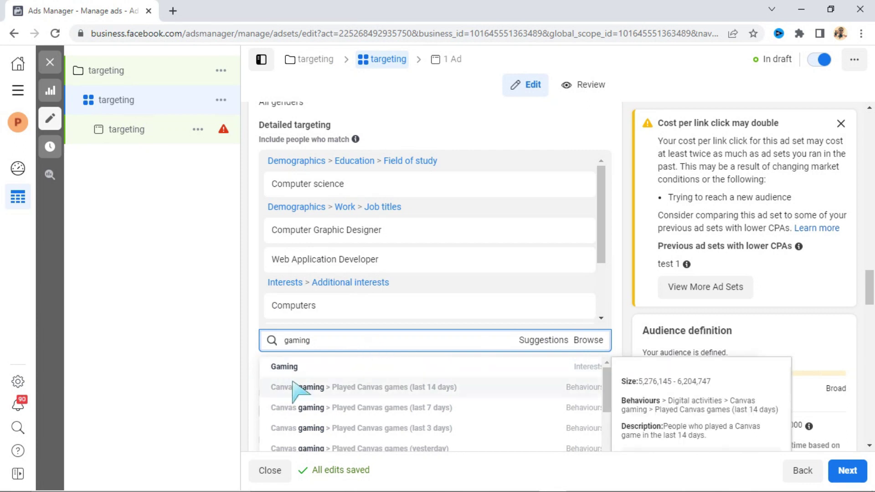
pyautogui.click(284, 367)
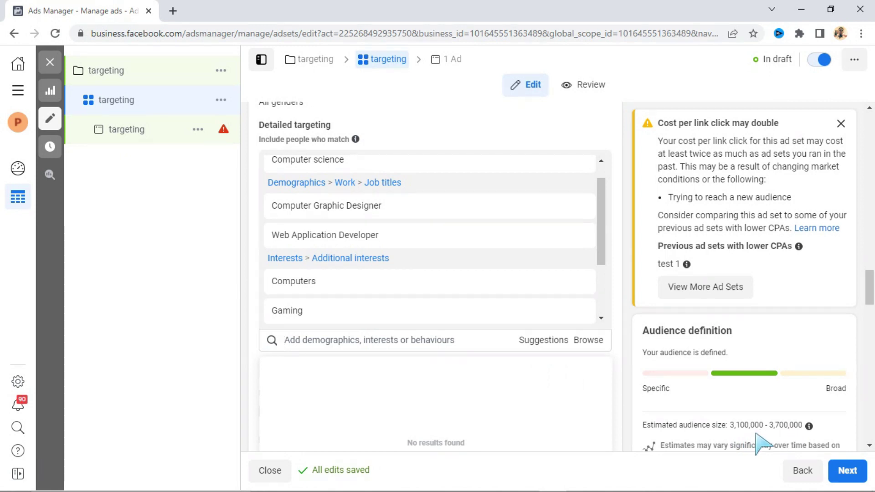
pyautogui.moveTo(450, 281)
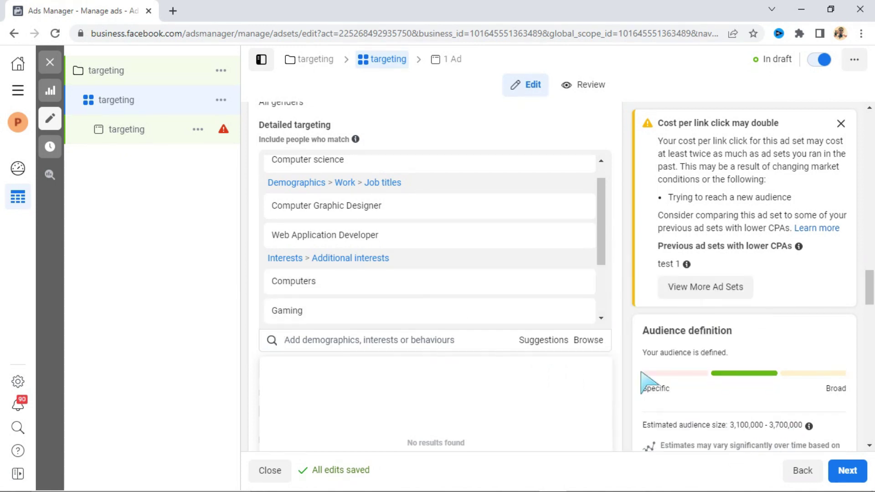
# Step: Add an exclusion to the detailed targeting, search it for "2g" and exclude the behaviour "Facebook access (network type): 2G"
pyautogui.click(868, 445)
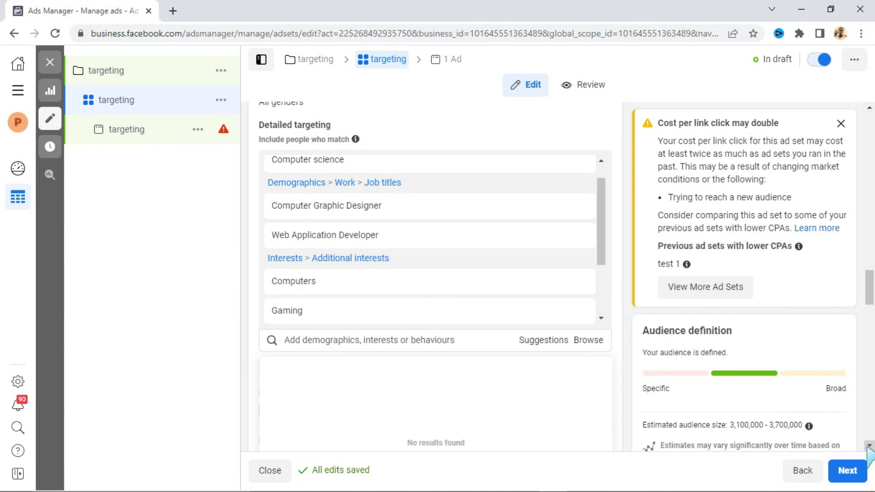
pyautogui.scroll(-3, 499, 298)
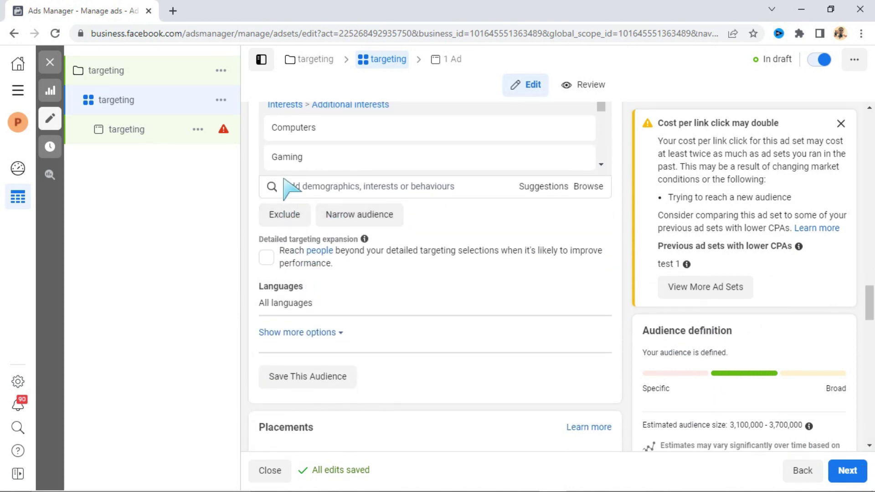
pyautogui.click(300, 184)
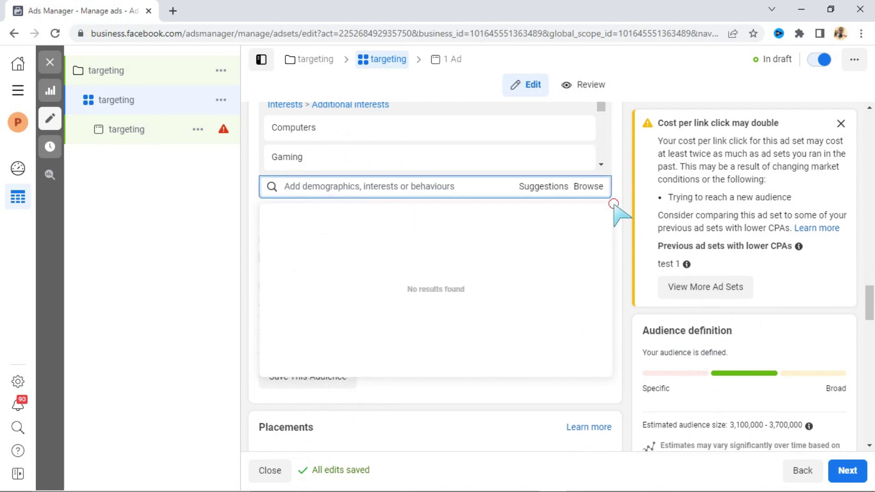
pyautogui.click(621, 214)
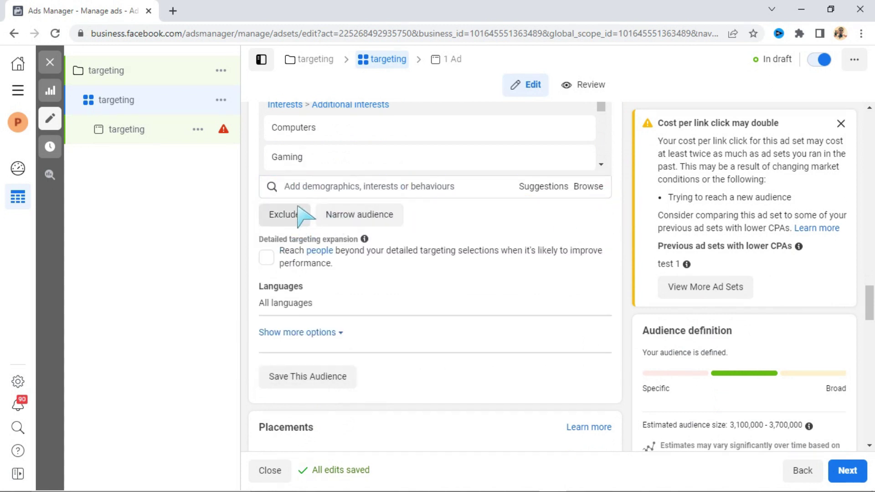
pyautogui.click(281, 217)
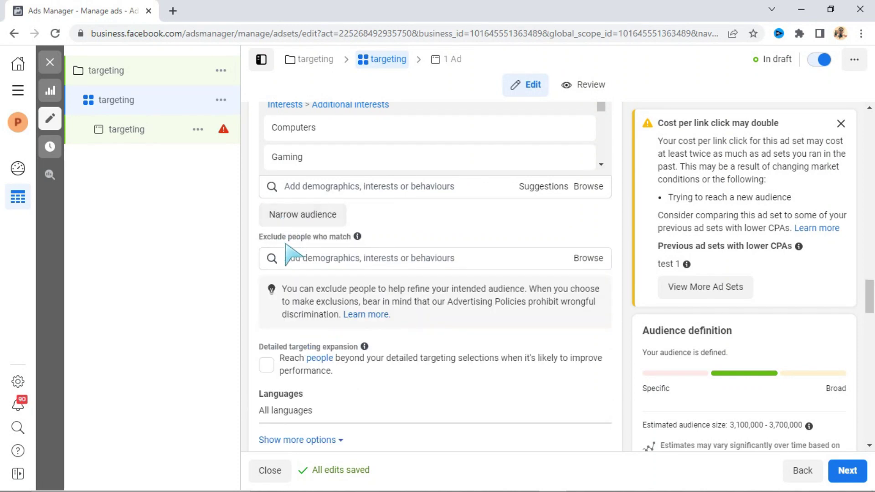
pyautogui.click(291, 257)
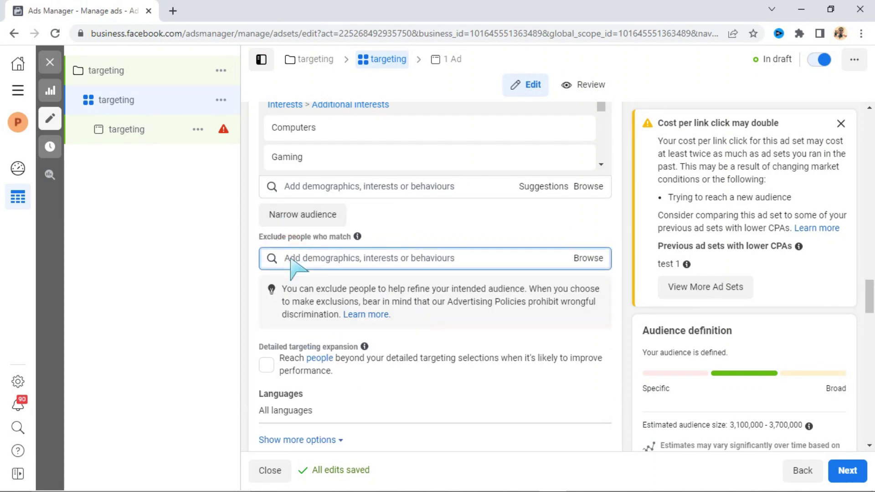
pyautogui.write('2g')
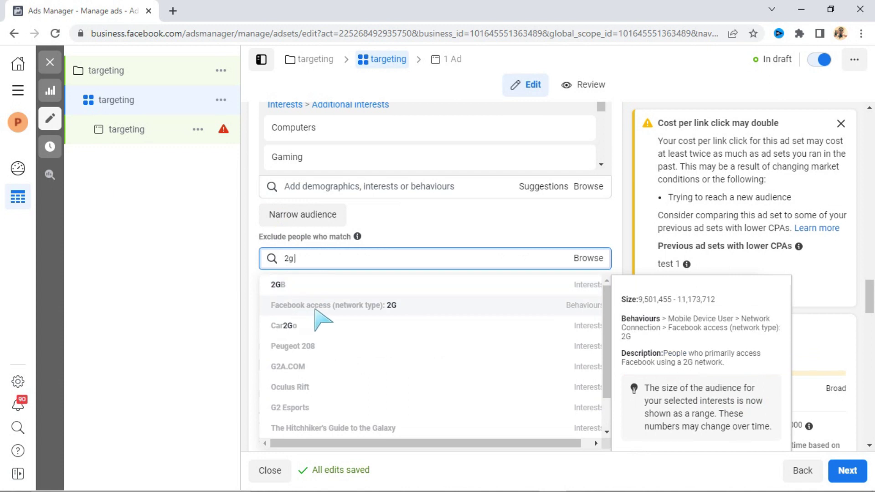
pyautogui.click(368, 304)
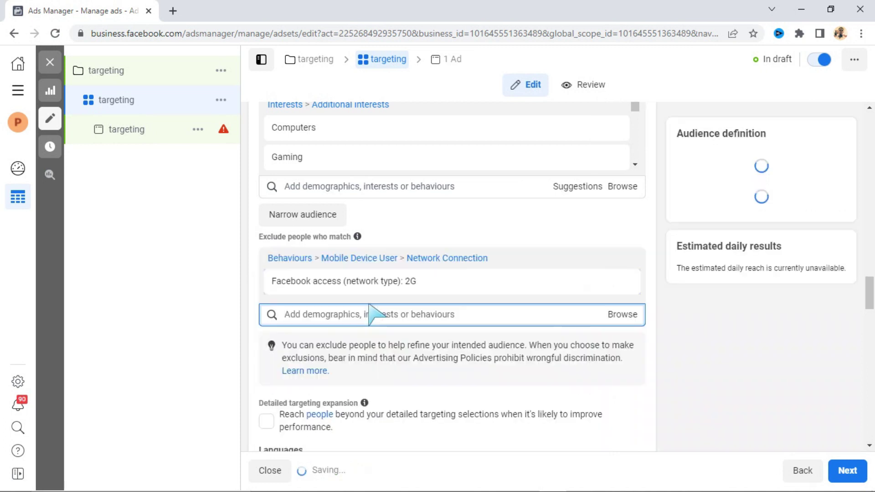
# Step: Search the exclusions for "feature phone" and exclude the behaviour "Facebook access (mobile): feature phones"
pyautogui.click(285, 315)
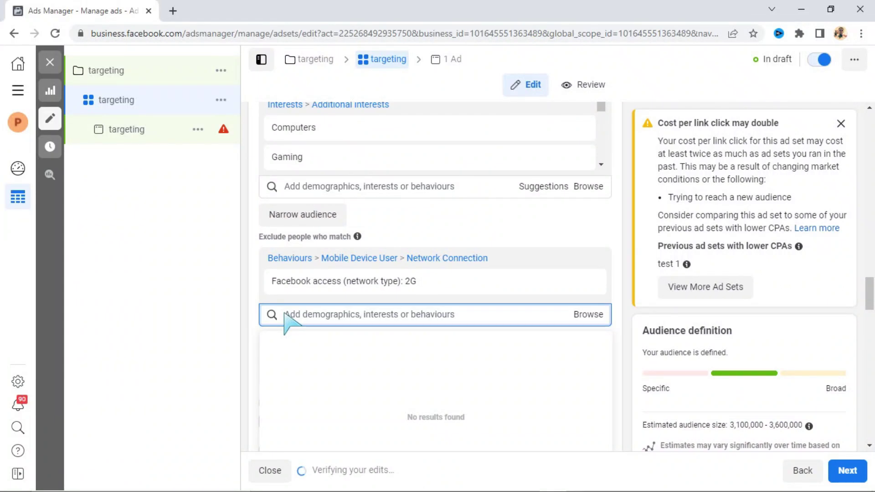
pyautogui.write('featu')
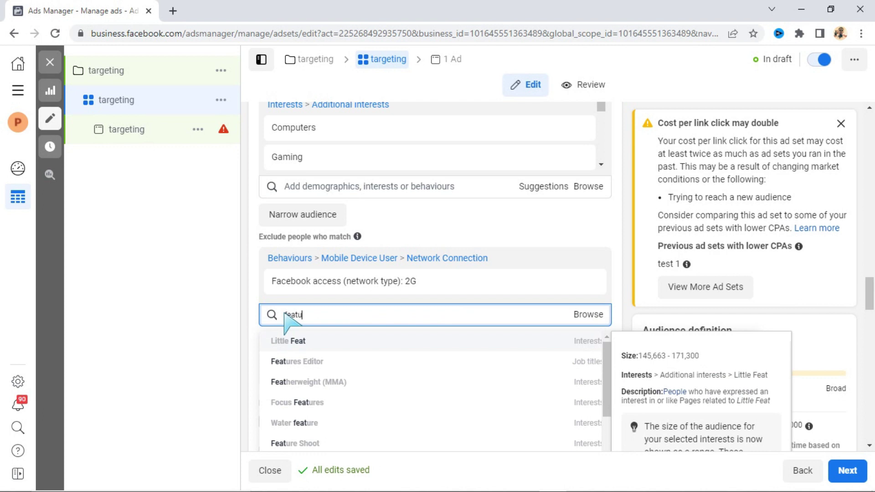
pyautogui.write('phone')
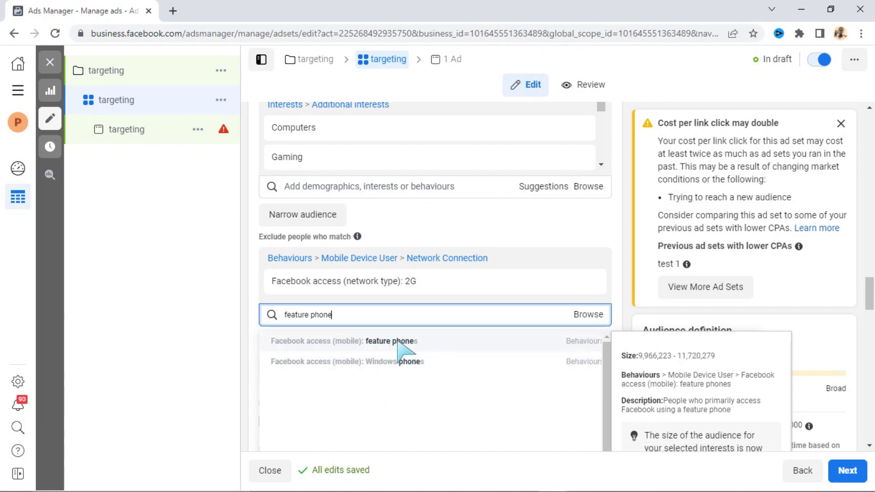
pyautogui.click(370, 343)
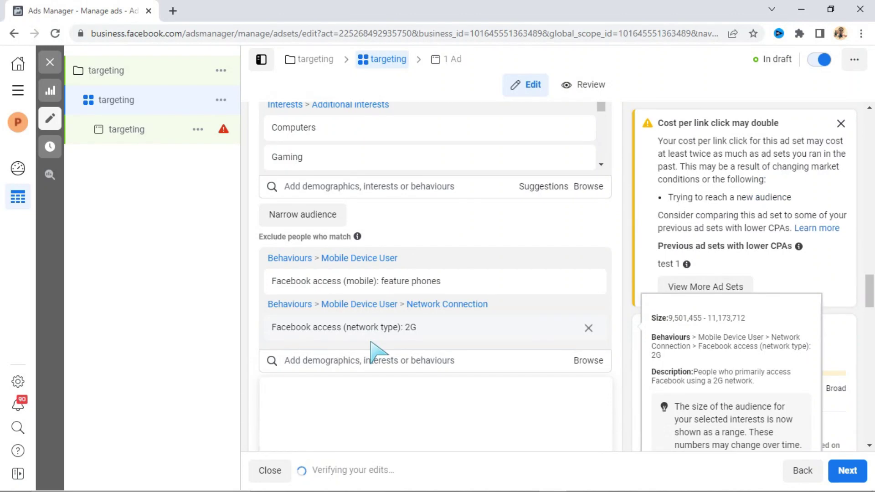
pyautogui.click(288, 363)
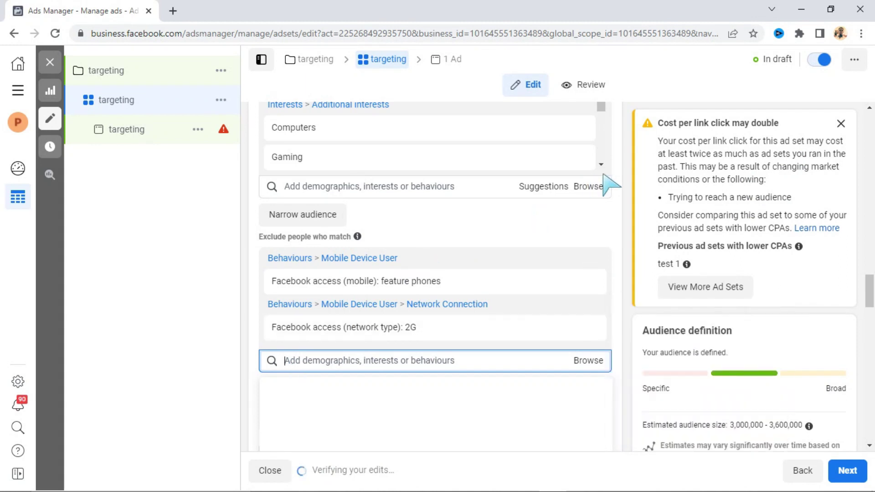
pyautogui.click(868, 109)
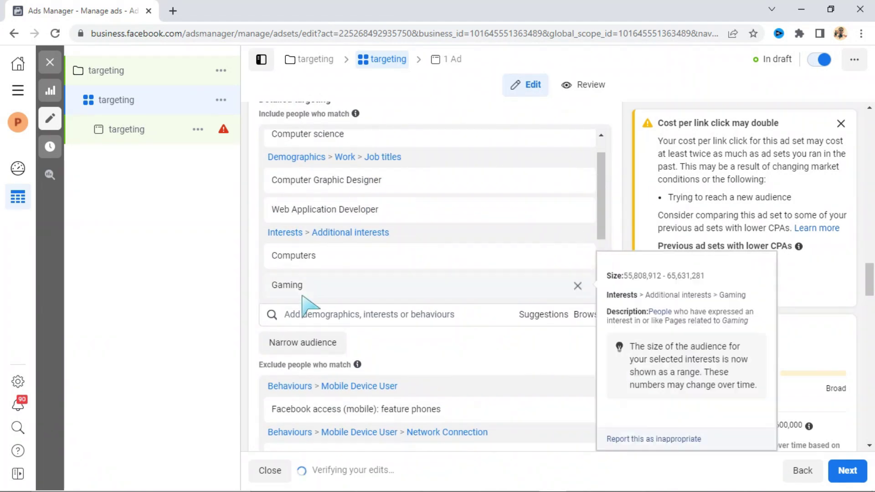
pyautogui.click(289, 317)
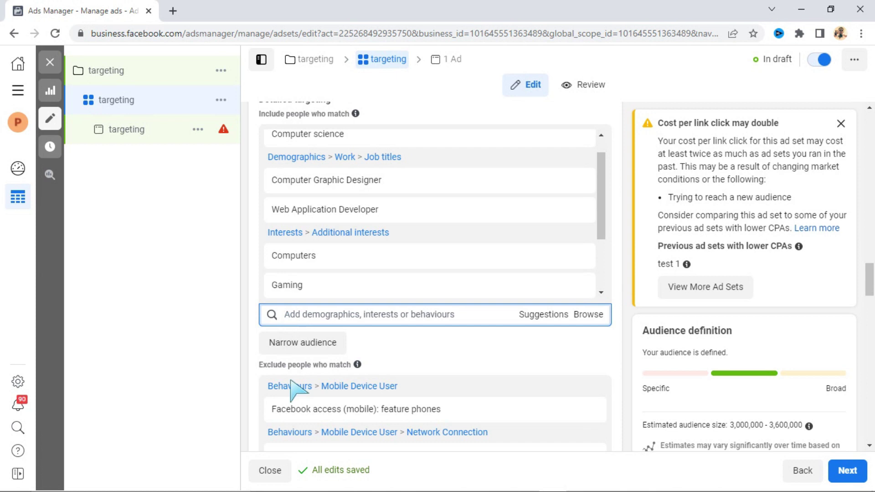
pyautogui.moveTo(301, 415)
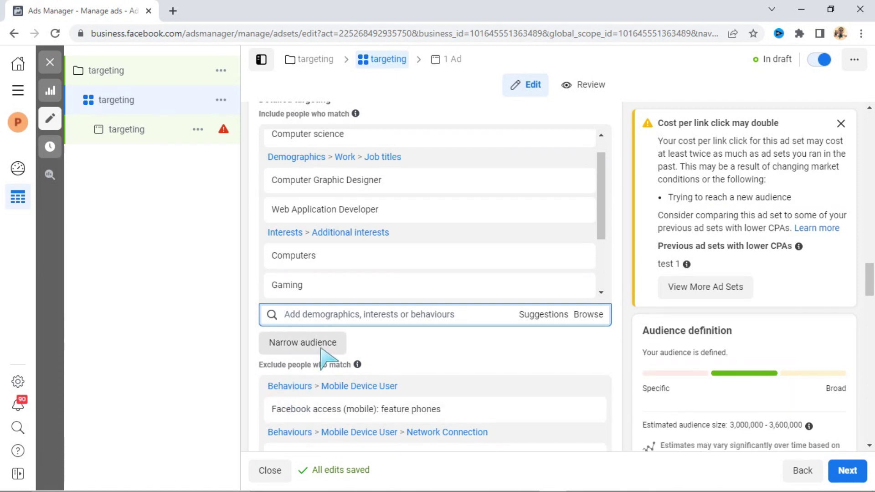
pyautogui.moveTo(292, 282)
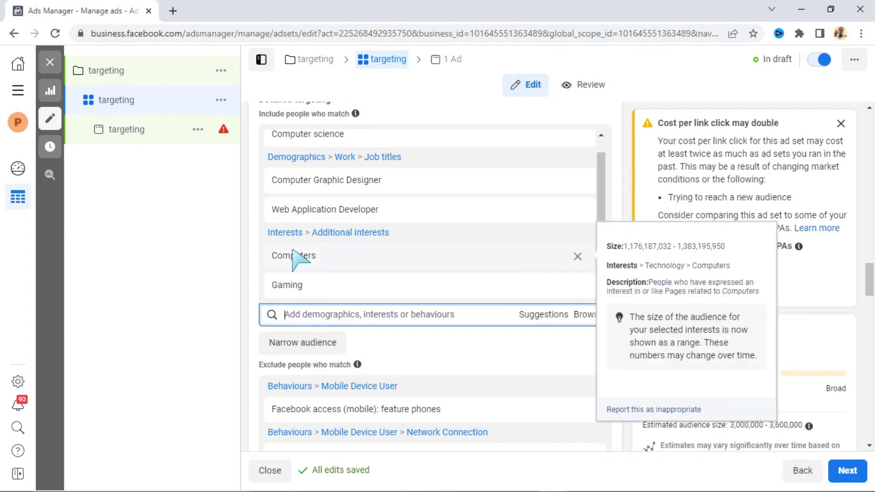
pyautogui.click(286, 317)
pyautogui.write('fad')
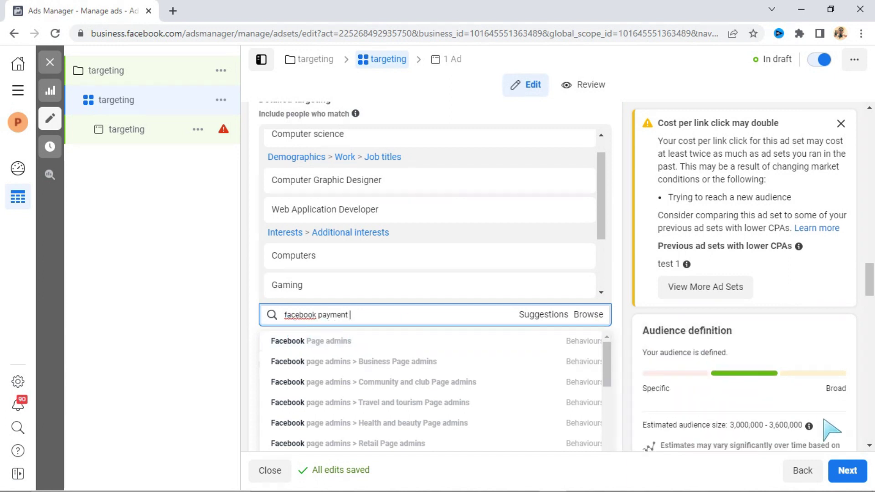
pyautogui.scroll(-2, 870, 444)
pyautogui.scroll(-1, 870, 448)
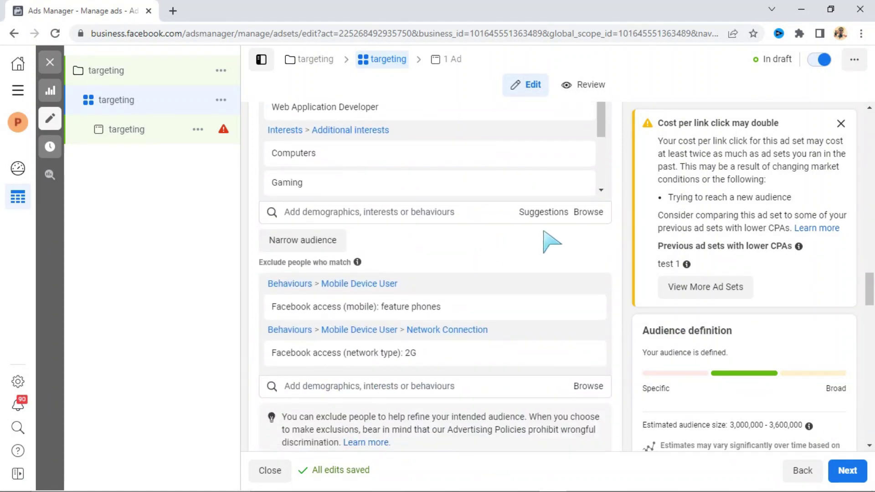
pyautogui.click(293, 213)
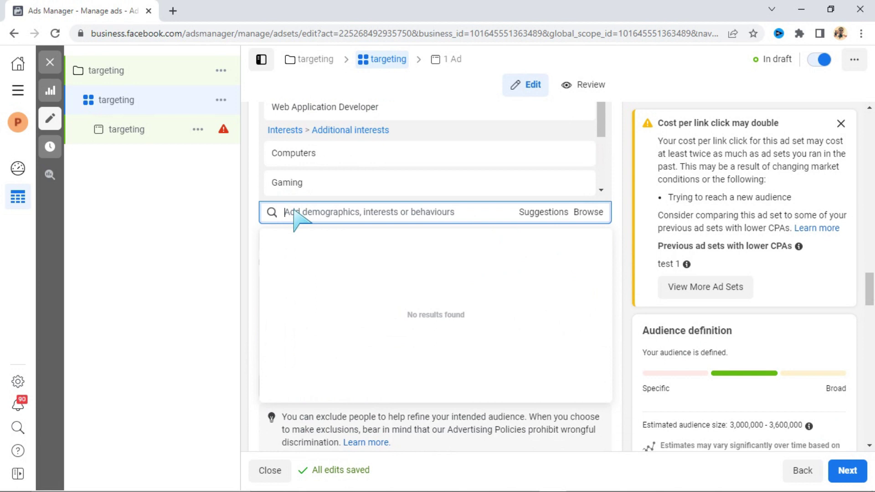
pyautogui.write('payment')
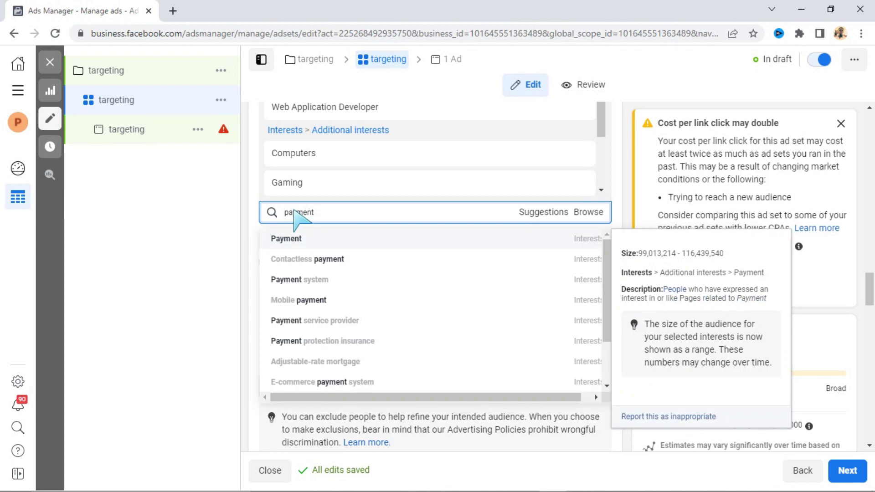
pyautogui.press('BackSpace')
pyautogui.press('BackSpace')
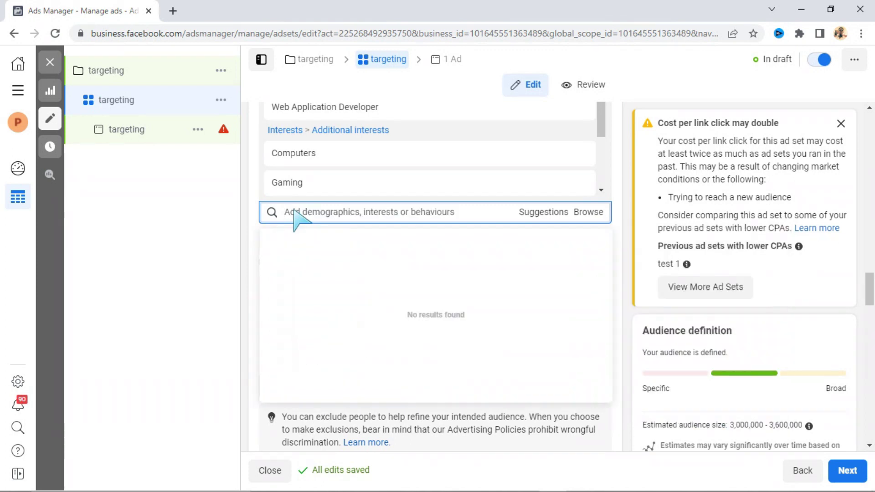
# Step: Search the included detailed targeting for "facebook payment" and add the behaviour "Facebook Payments users (30 days)"
pyautogui.write('fa')
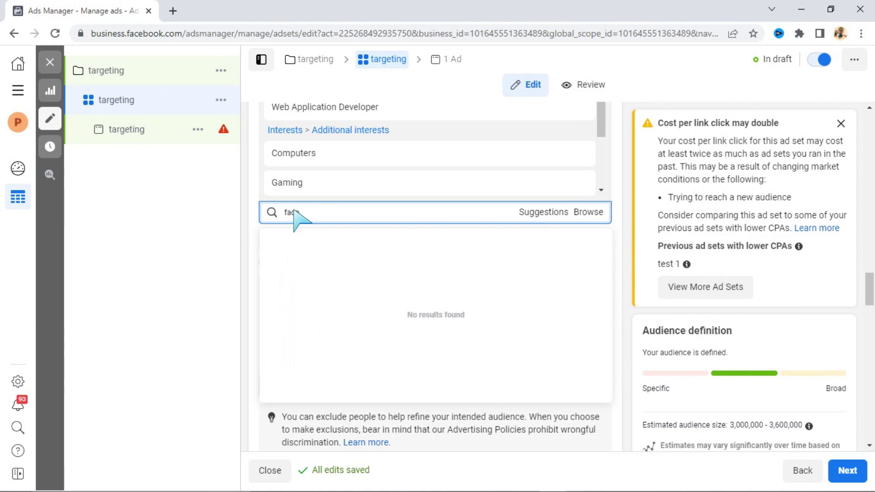
pyautogui.write('cebook')
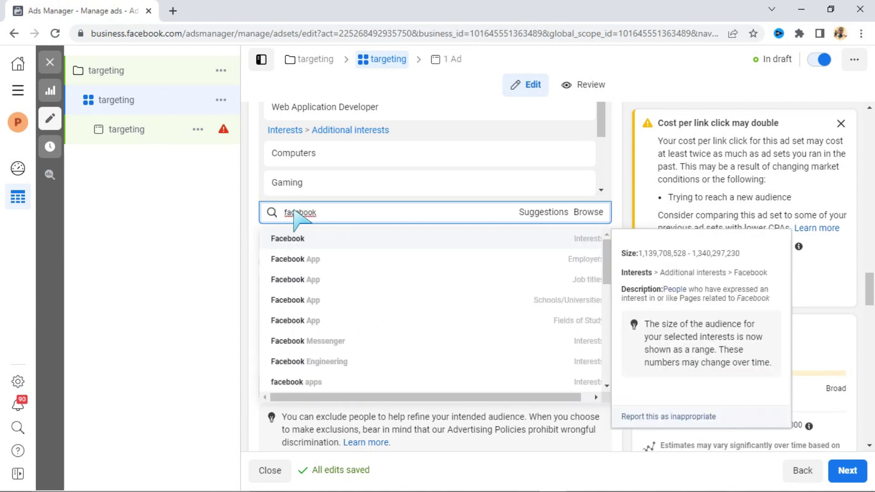
pyautogui.write(' payment')
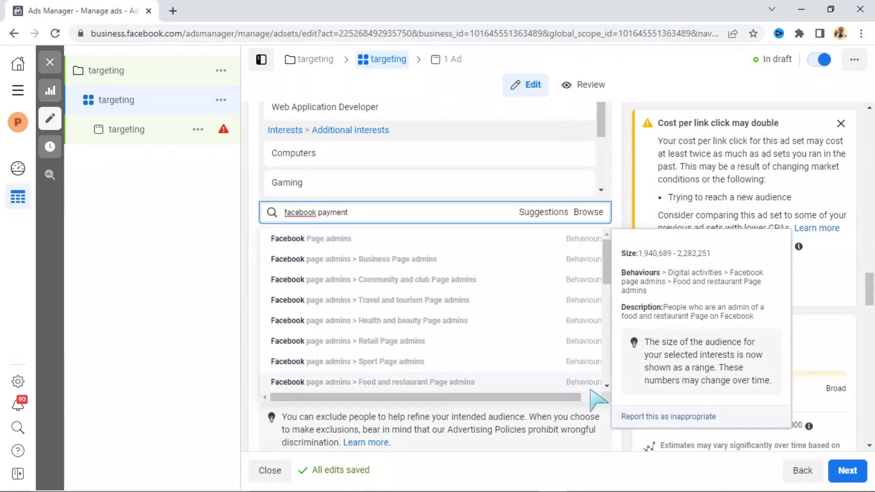
pyautogui.click(606, 386)
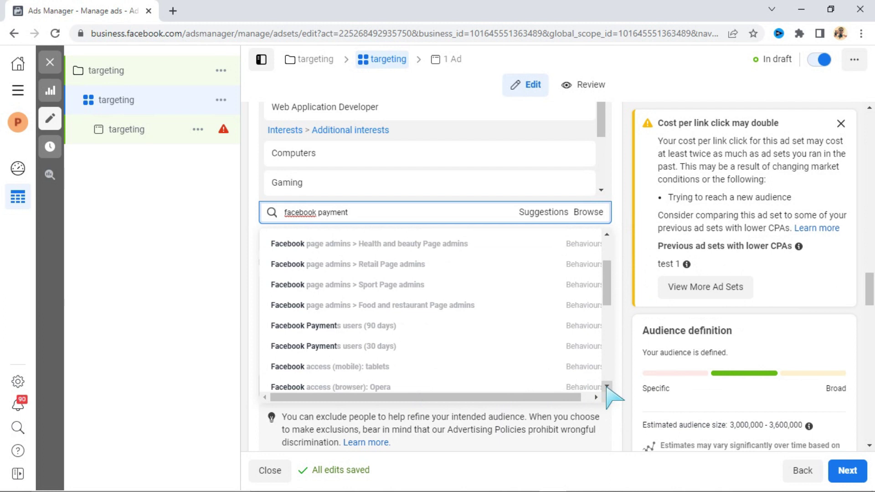
pyautogui.click(607, 386)
pyautogui.click(607, 387)
pyautogui.scroll(5, 332, 255)
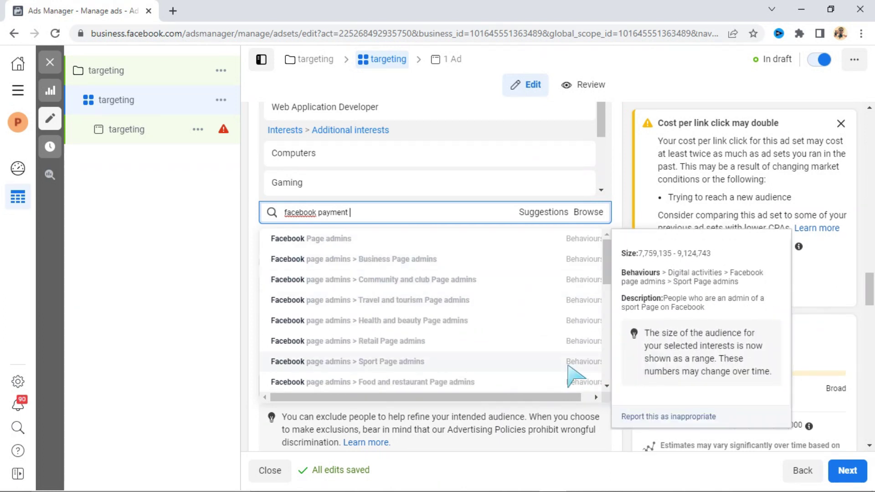
pyautogui.click(607, 386)
pyautogui.click(606, 387)
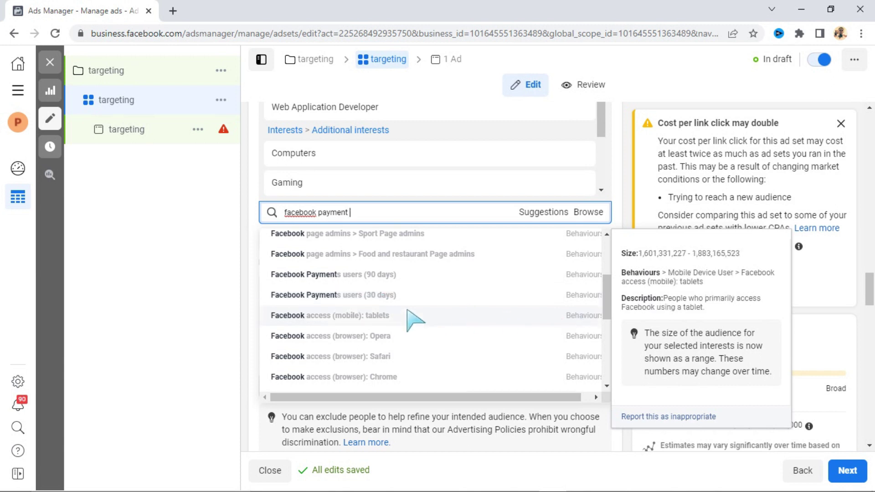
pyautogui.click(370, 296)
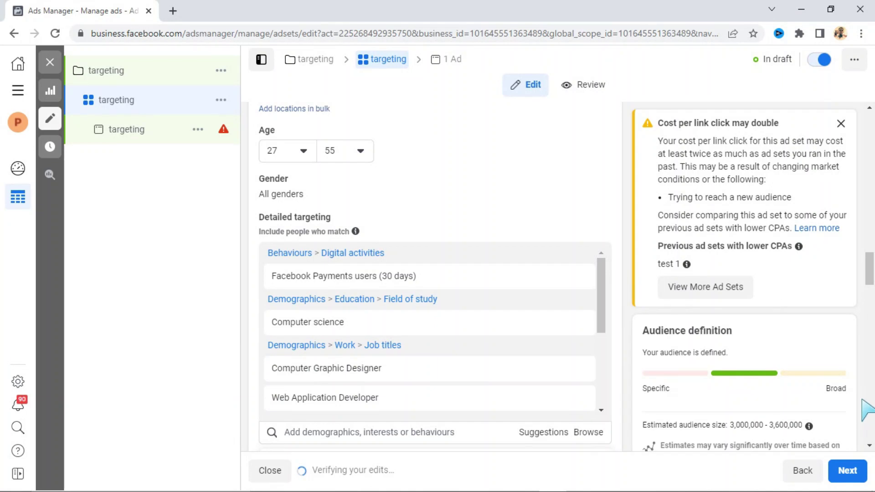
# Step: Start saving the ad set's audience, enter "laptop audience" as its name and close the dialog without saving
pyautogui.scroll(-10, 866, 415)
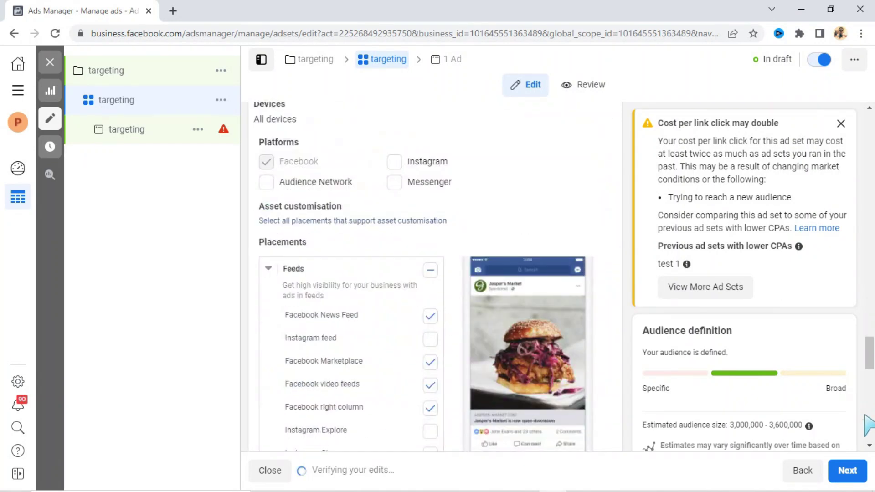
pyautogui.click(869, 108)
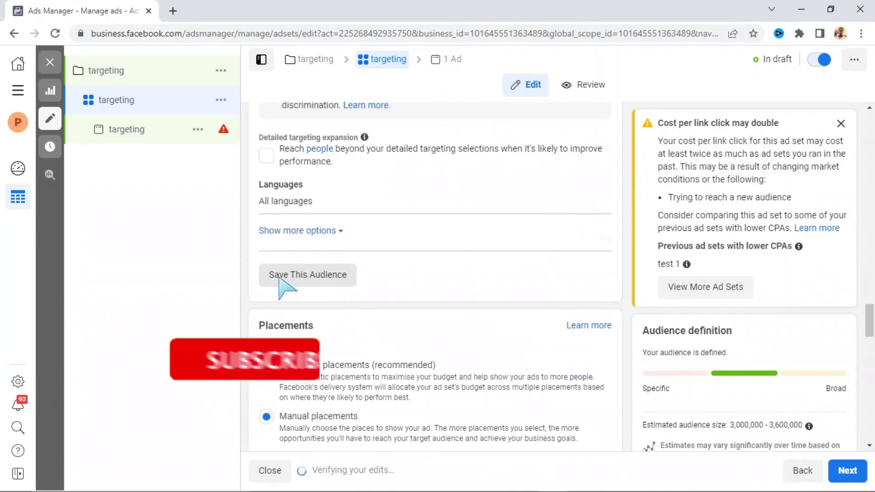
pyautogui.click(307, 272)
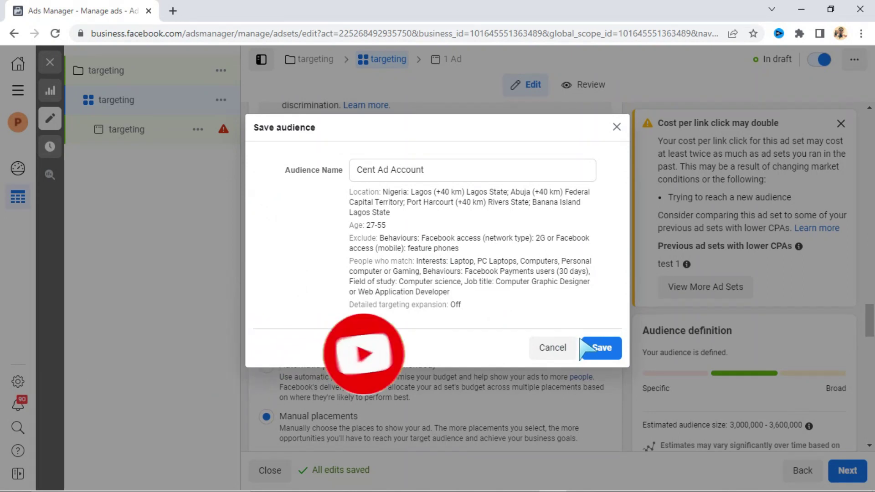
pyautogui.click(425, 172)
pyautogui.press('BackSpace')
pyautogui.press('BackSpace')
pyautogui.press('BackSpace')
pyautogui.press('BackSpace')
pyautogui.press('BackSpace')
pyautogui.press('BackSpace')
pyautogui.press('BackSpace')
pyautogui.press('BackSpace')
pyautogui.press('BackSpace')
pyautogui.press('BackSpace')
pyautogui.press('BackSpace')
pyautogui.press('BackSpace')
pyautogui.press('BackSpace')
pyautogui.press('BackSpace')
pyautogui.press('BackSpace')
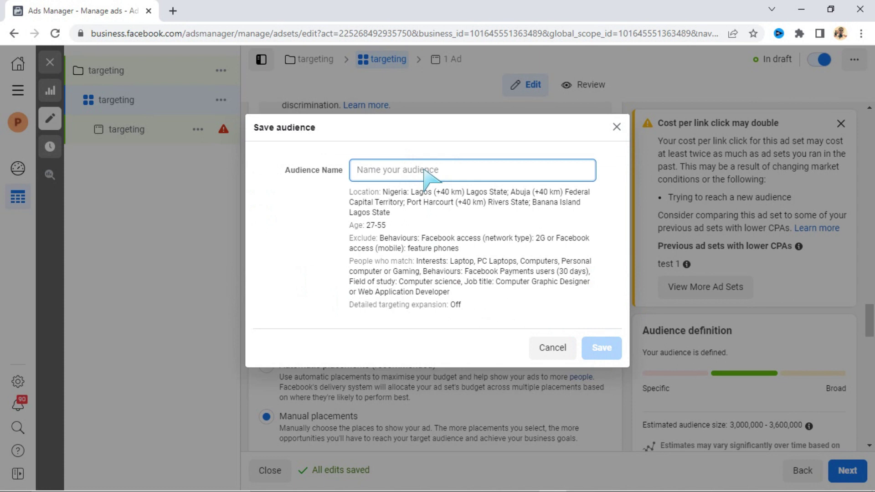
pyautogui.write('lap')
pyautogui.write('top audo')
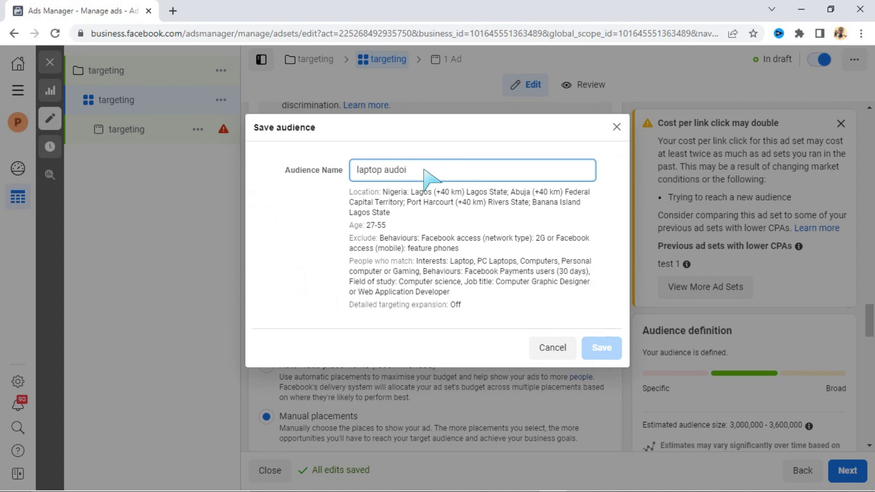
pyautogui.press('BackSpace')
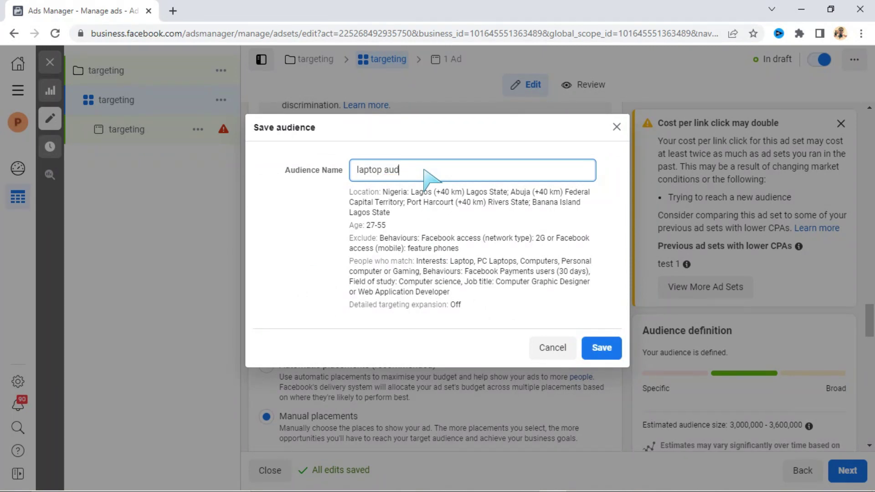
pyautogui.write('ience')
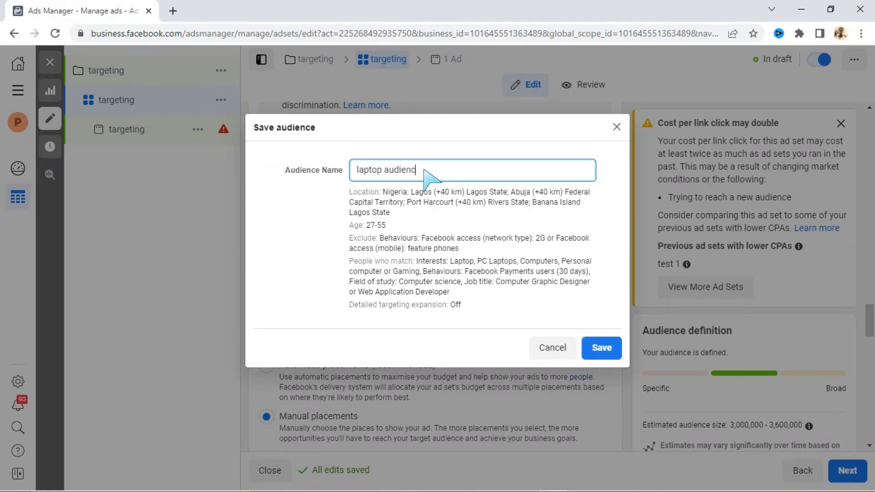
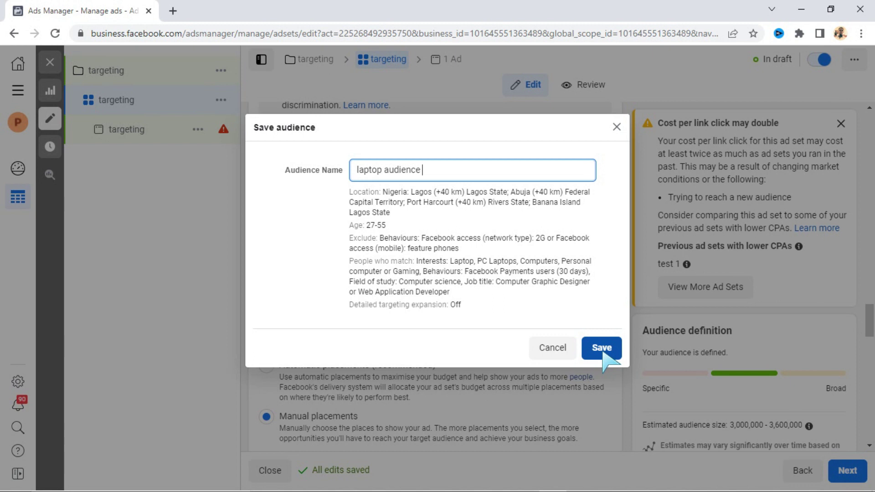
pyautogui.click(617, 128)
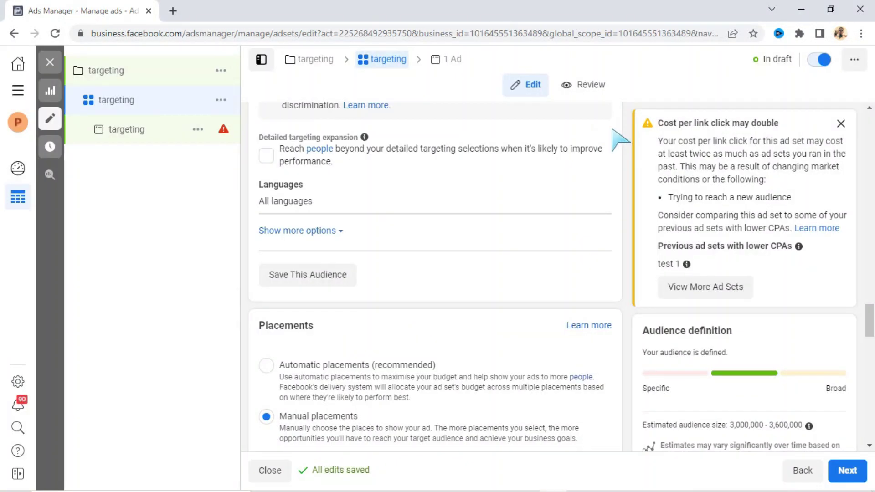